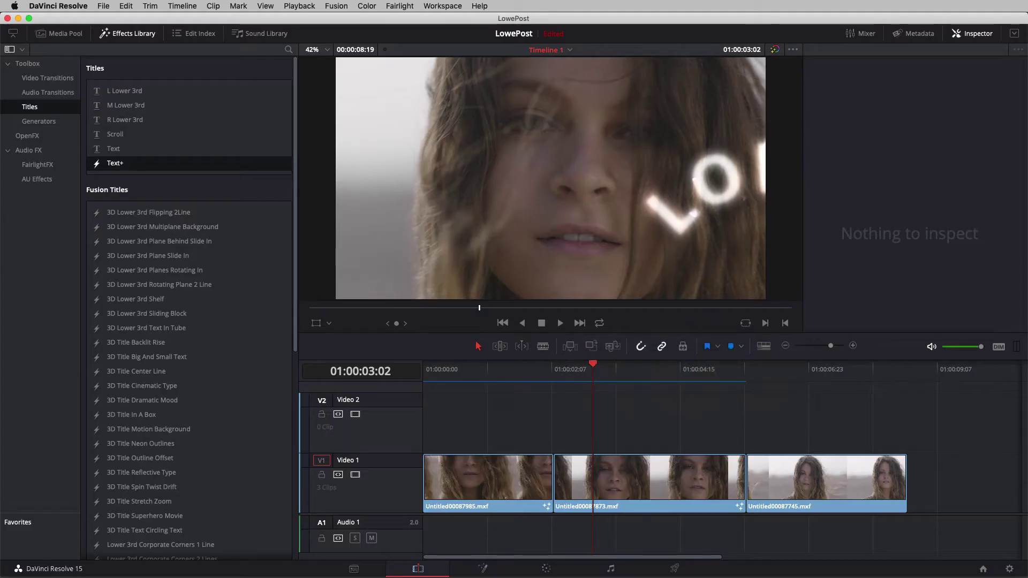
- Place a Text+ title on Video 2 above the second clip, shorten it to about 59 frames, and open it in Fusion
left_click_drag(115, 163, 566, 433)
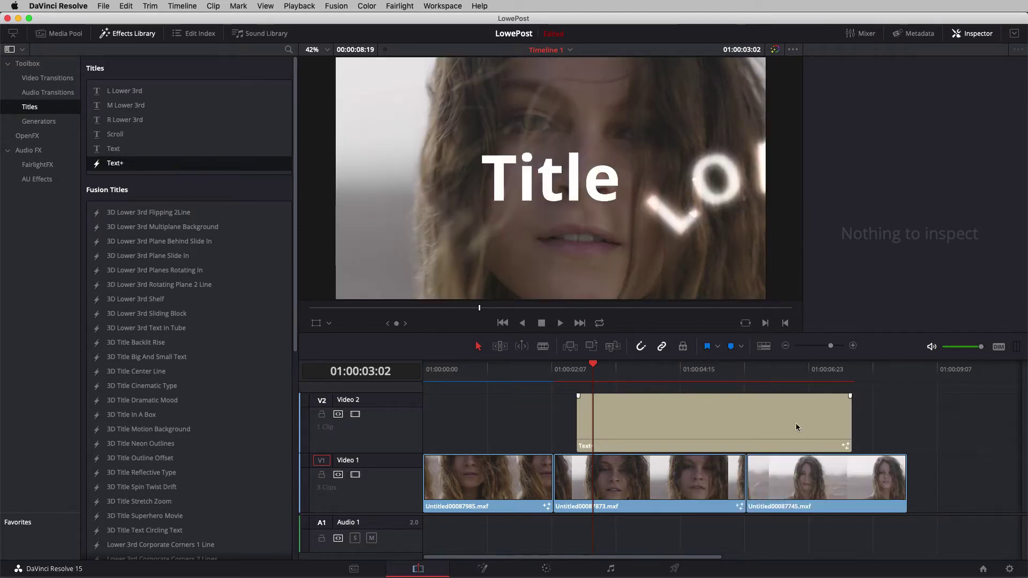
left_click_drag(845, 422, 660, 427)
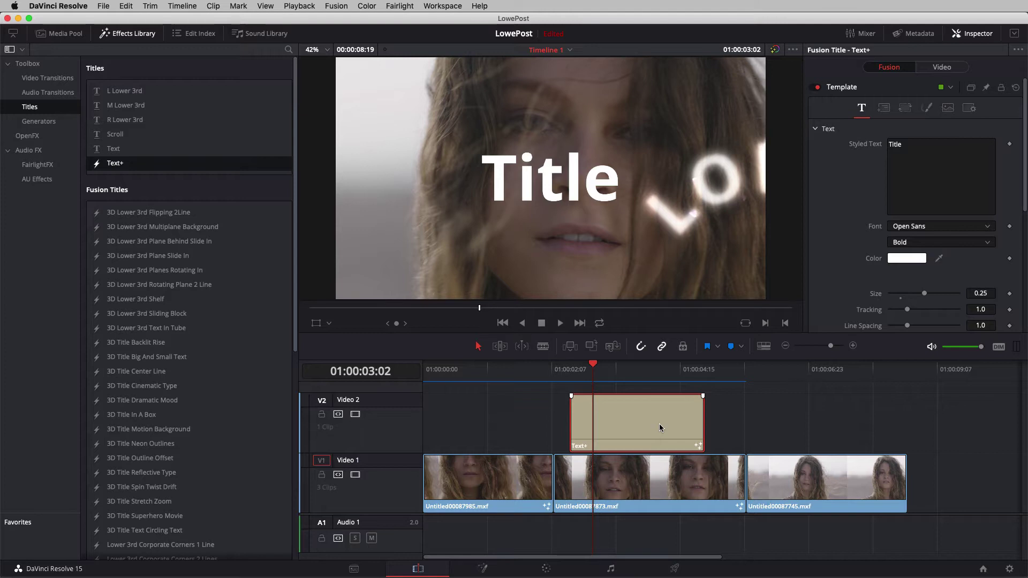
left_click(484, 569)
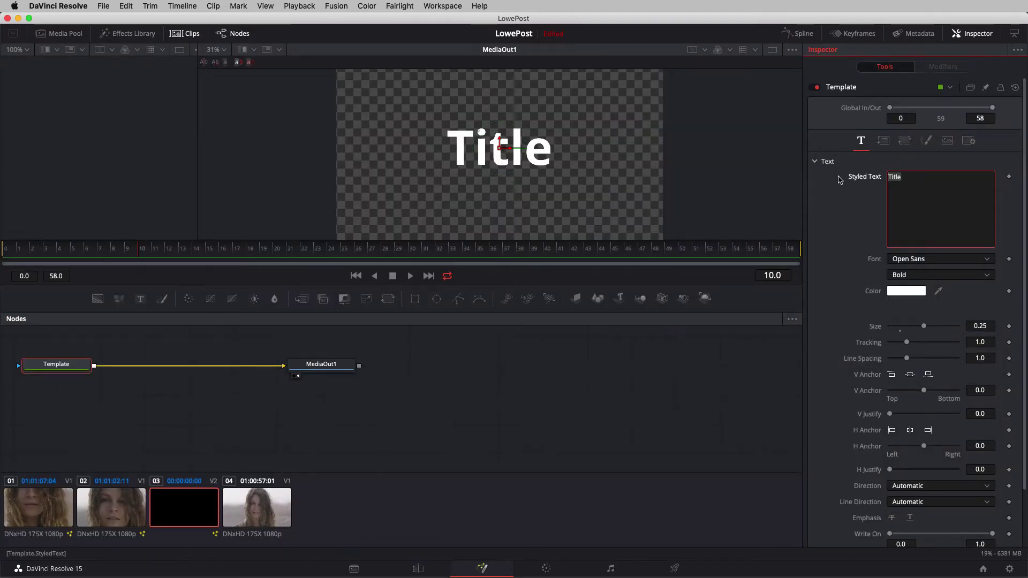
- Replace the title's styled text with "Whatever I want", breaking the line after "Whatever"
type("Whatever I want")
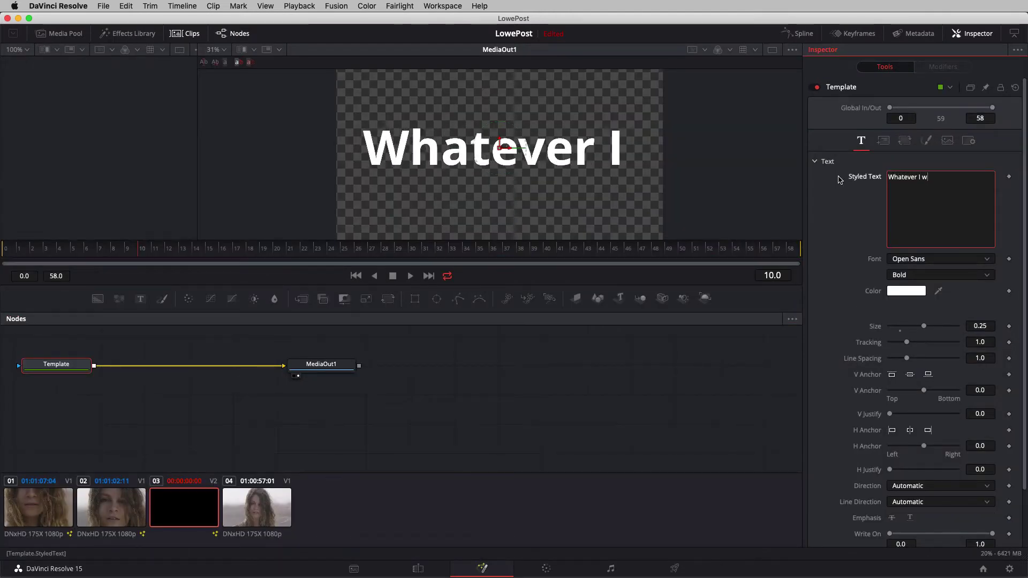
left_click(920, 177)
key("BackSpace")
key("Return")
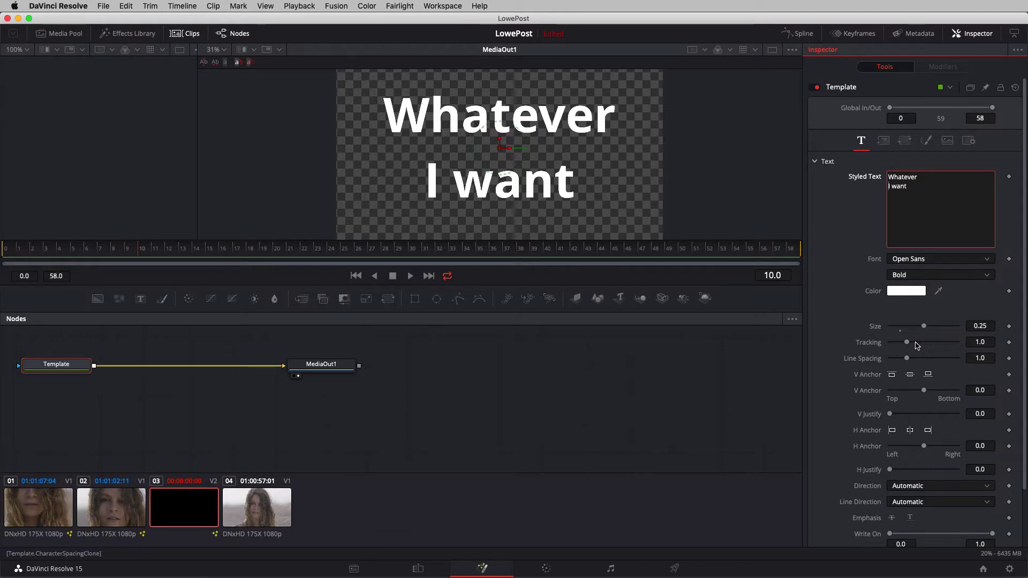
left_click_drag(907, 343, 908, 347)
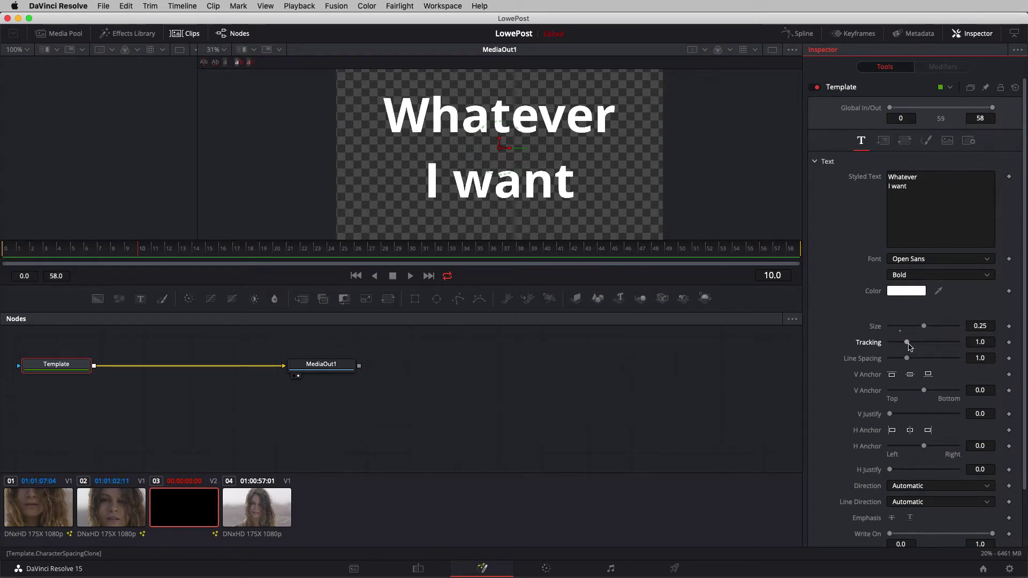
- Hide the clips strip and rearrange the Template and MediaOut1 nodes closer together in the middle of the node graph
left_click(184, 33)
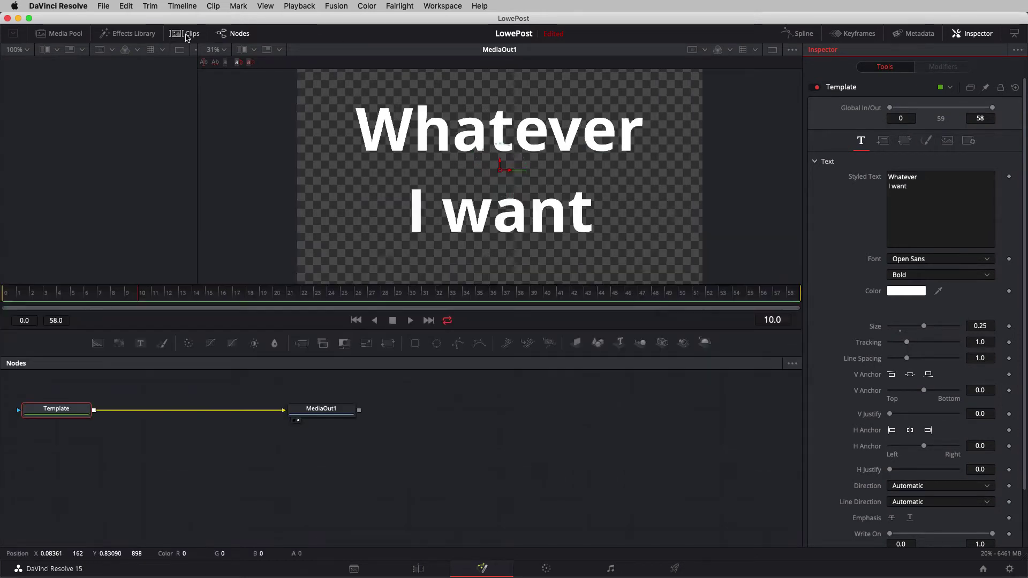
left_click(448, 385)
left_click_drag(449, 385, 354, 424)
left_click_drag(580, 429, 437, 430)
scroll(436, 430, "up", 2)
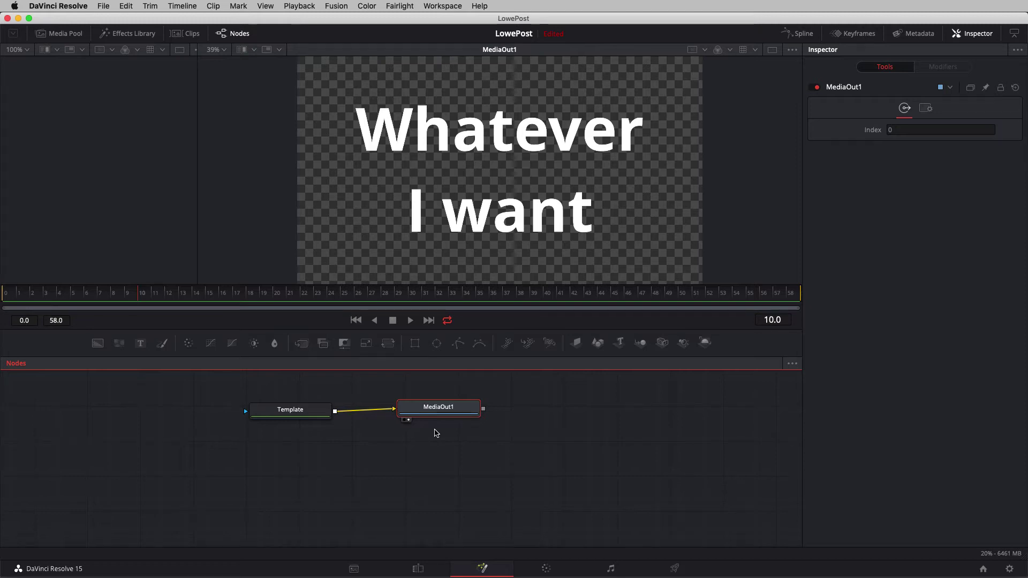
- Change the Template node's styled text to "ROGUE ONE"
left_click(313, 411)
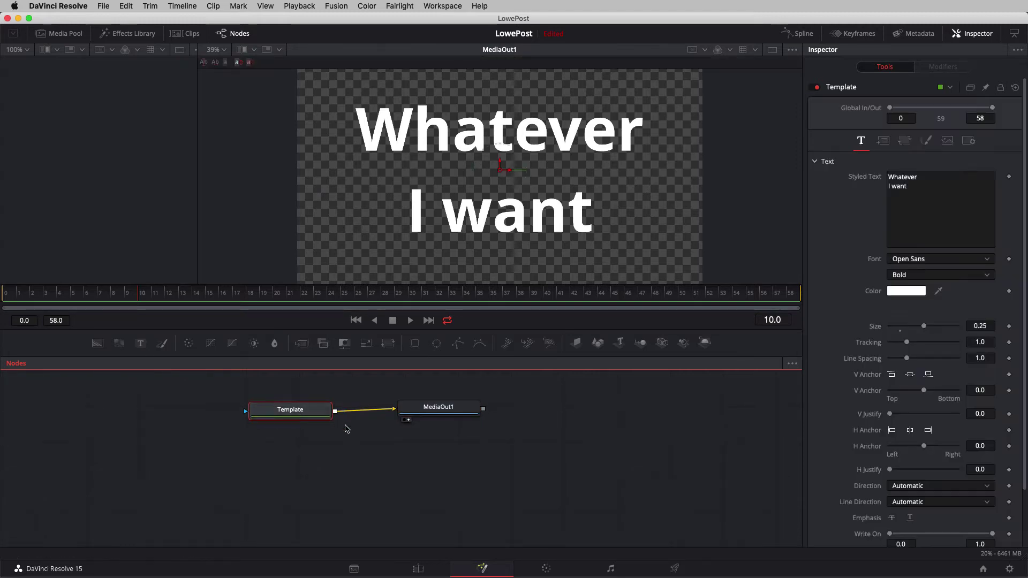
left_click(958, 194)
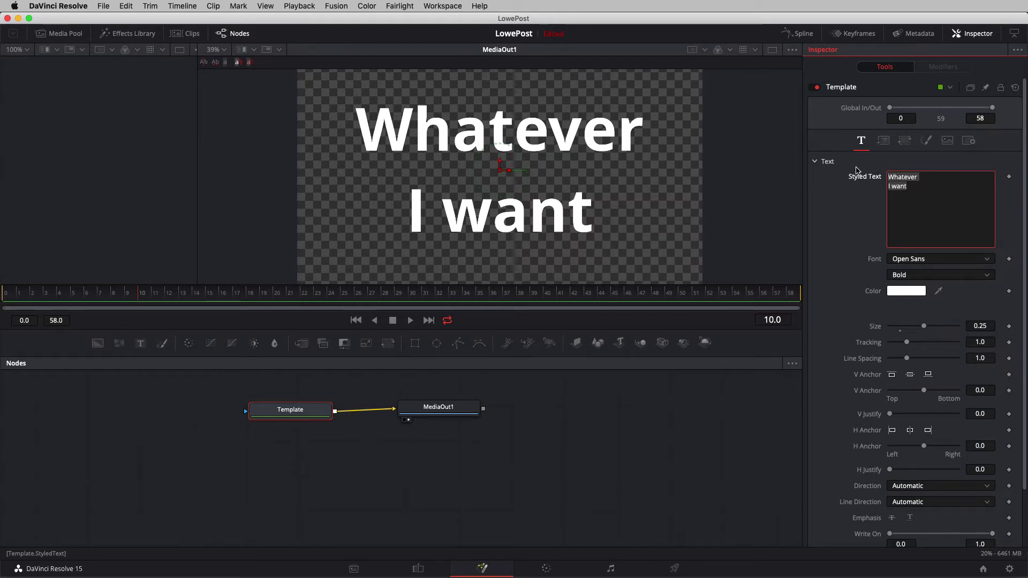
type("ROGUE ONE")
key("super+a")
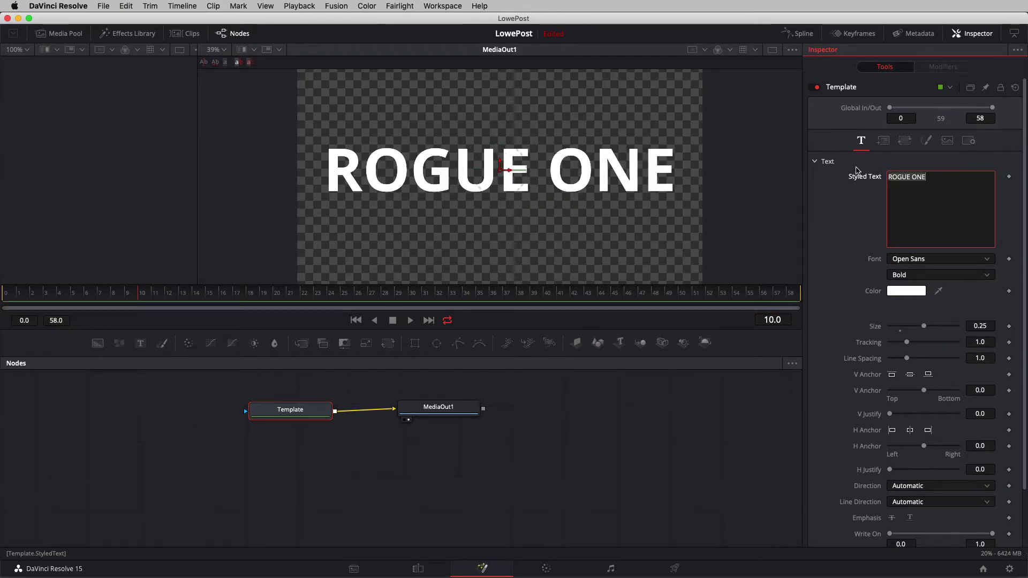
- Set the title's font to Trajan Pro and reduce its size to 0.1693
left_click(934, 260)
scroll(922, 366, "down", 15)
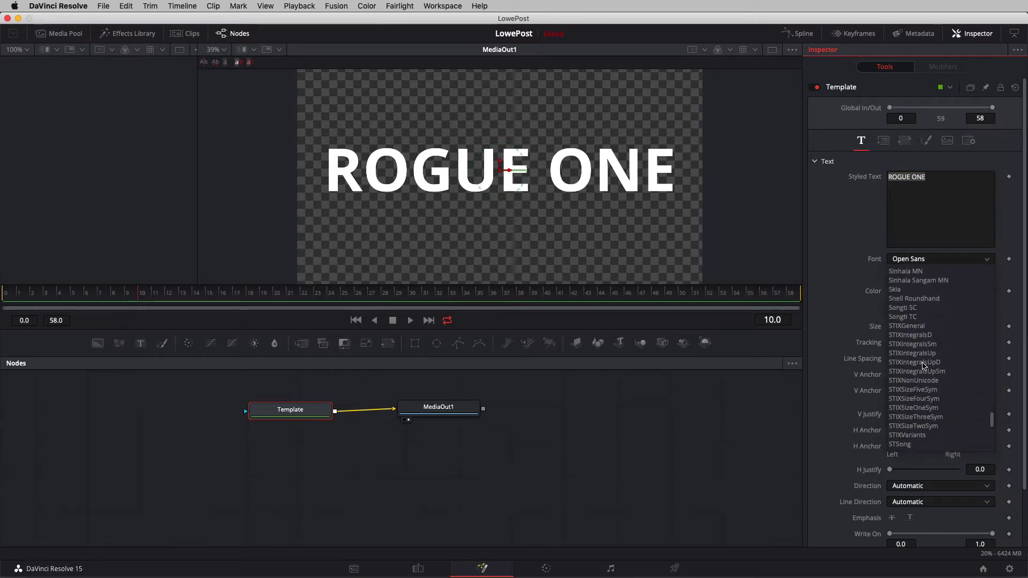
scroll(922, 366, "down", 5)
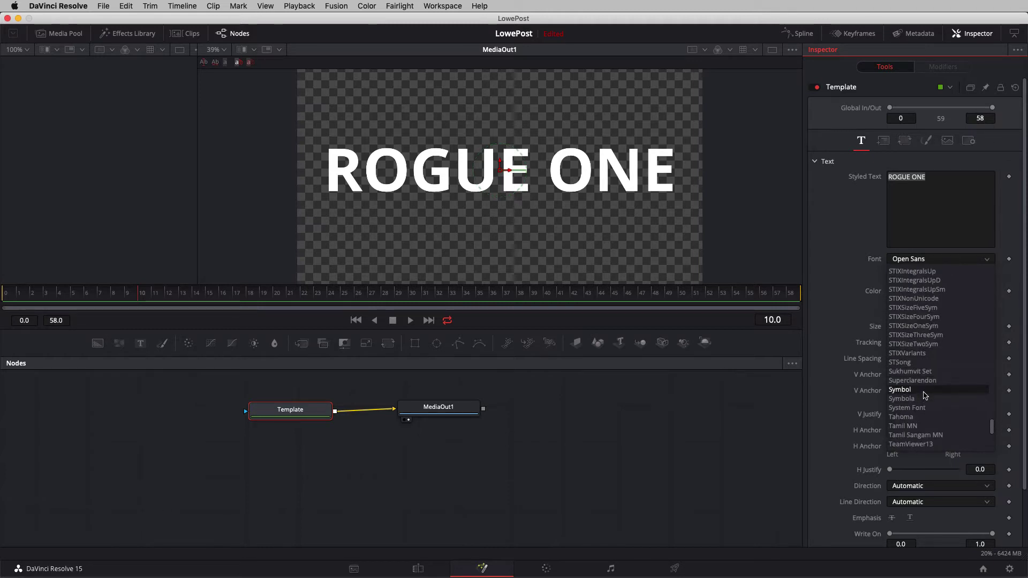
scroll(925, 395, "down", 5)
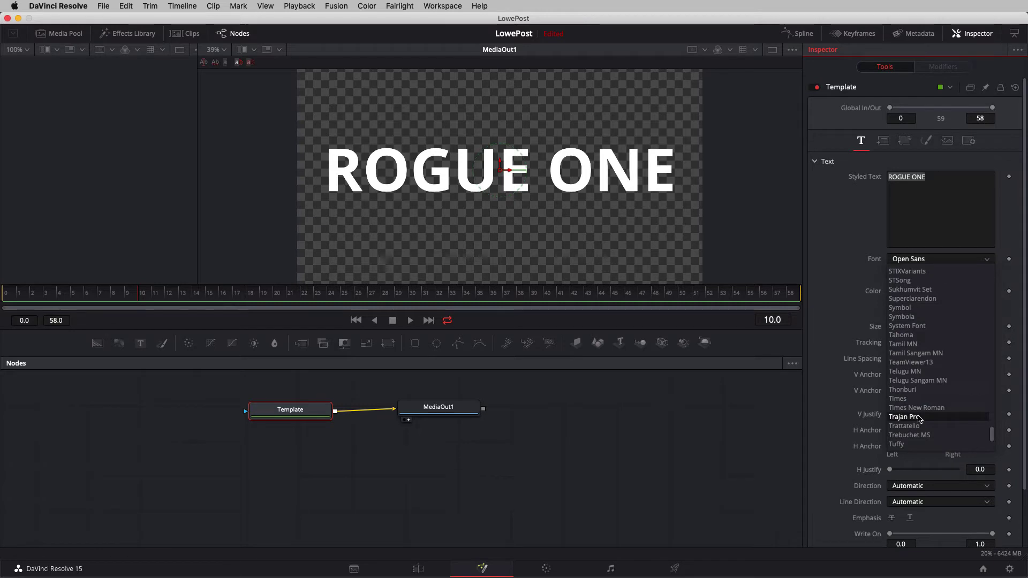
left_click(919, 417)
left_click_drag(926, 328, 914, 331)
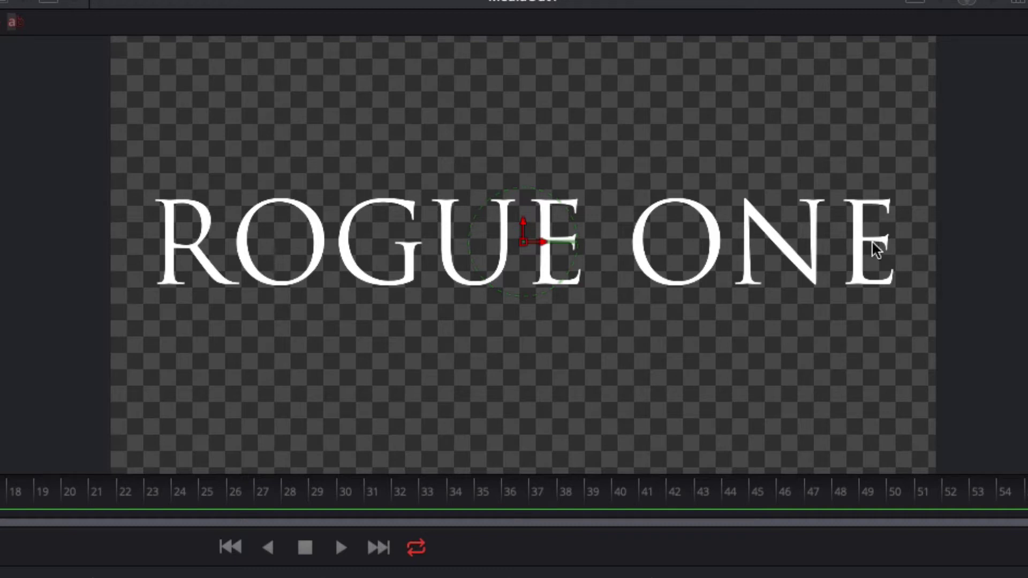
- Try a wider tracking on the whole title and set the tracking back to 1.0
left_click_drag(942, 342, 909, 346)
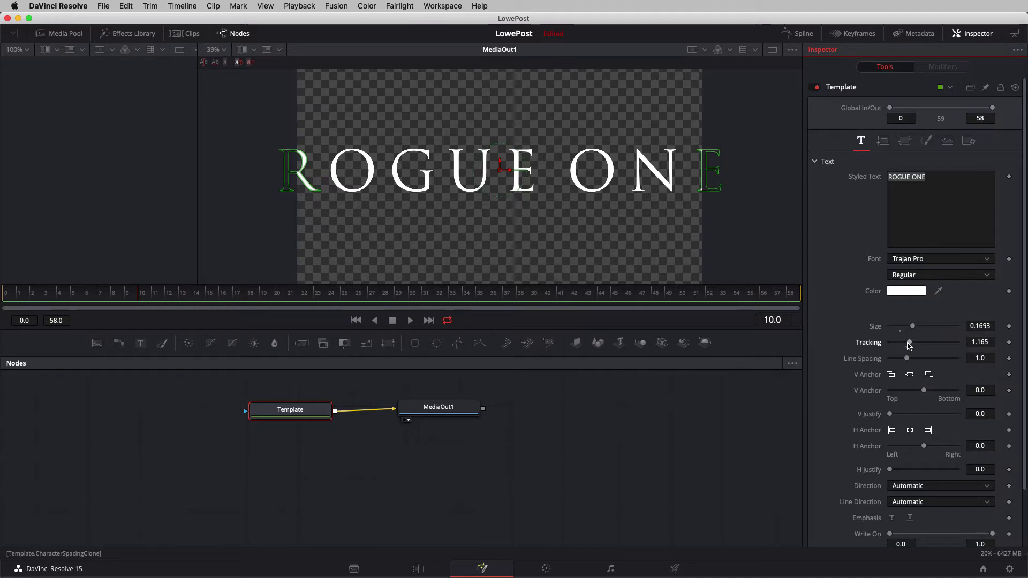
left_click(988, 344)
type("1")
key("Return")
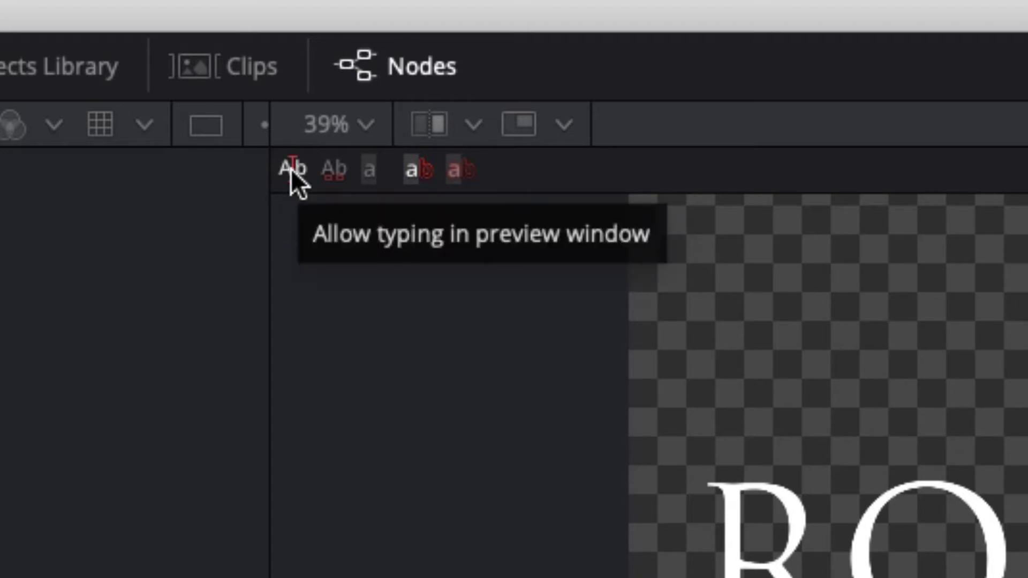
- Enable the manual kerning handles and outlines on all letters of the title in the viewer
left_click(326, 170)
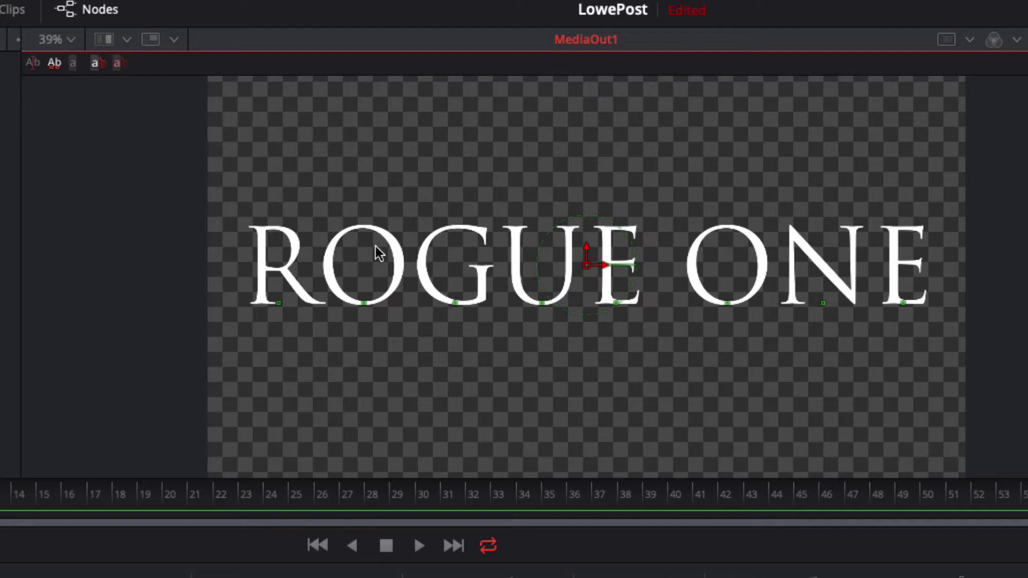
left_click(116, 63)
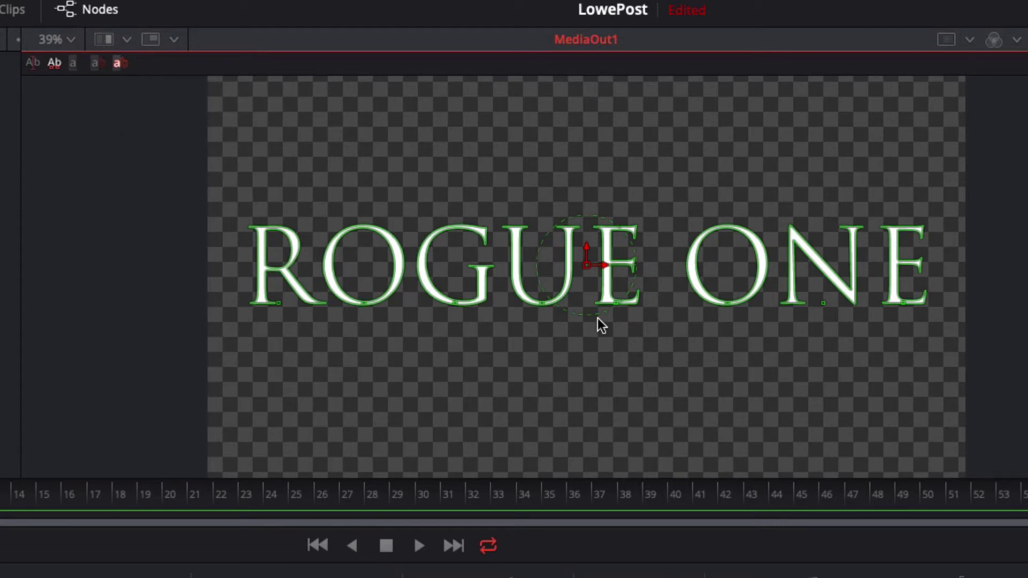
scroll(598, 319, "up", 5)
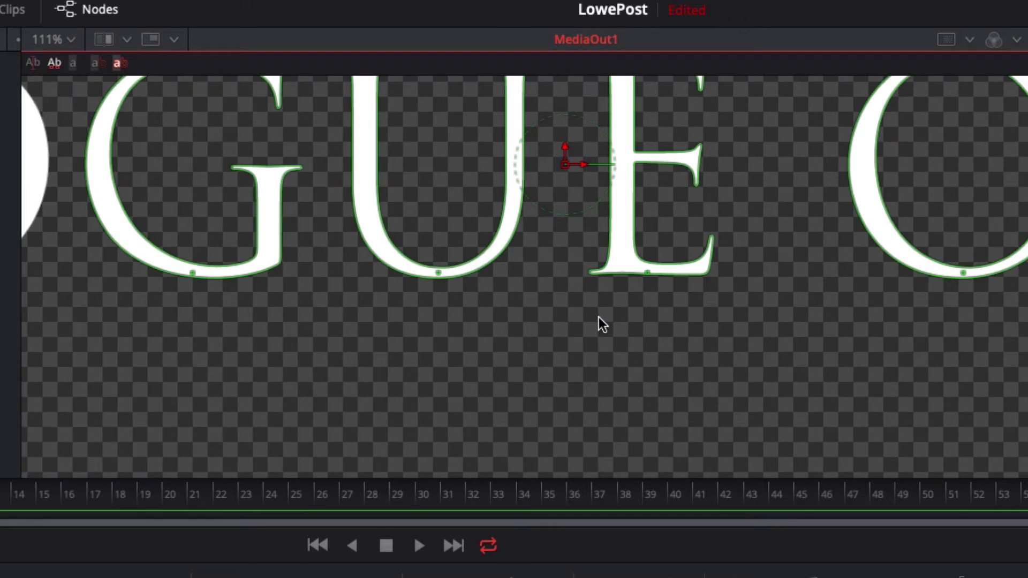
left_click_drag(930, 294, 568, 369)
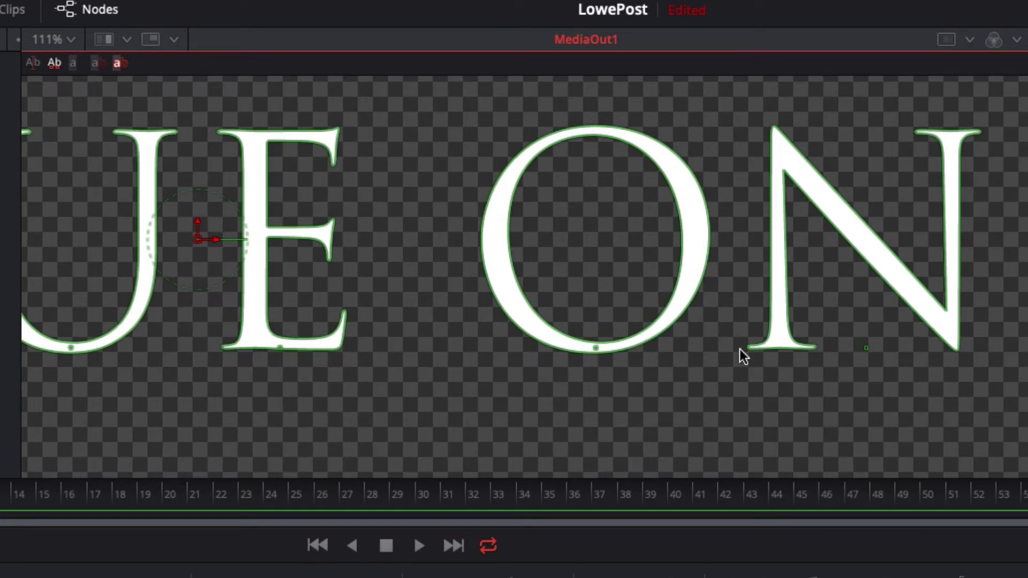
scroll(667, 348, "down", 4)
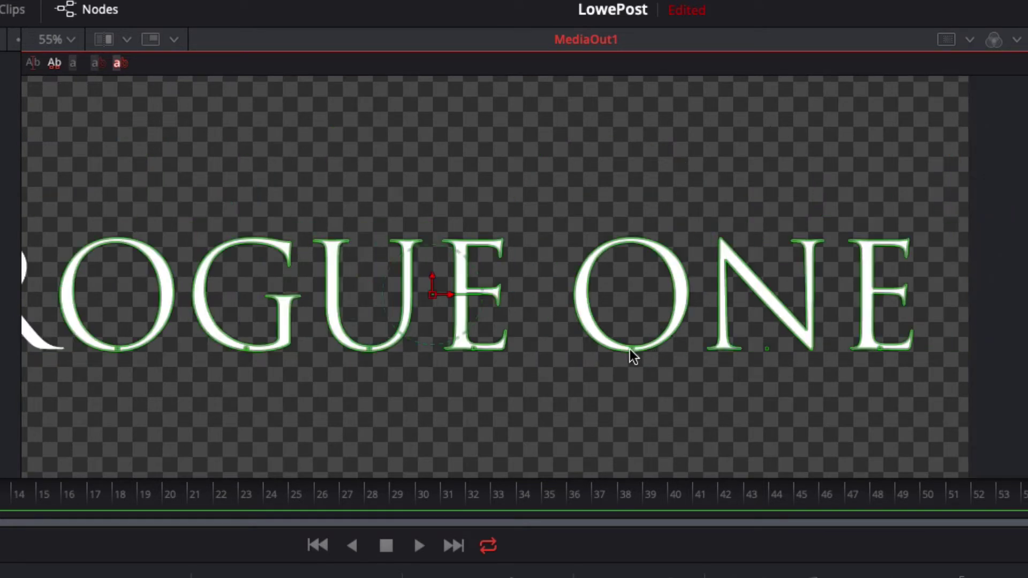
left_click_drag(631, 348, 552, 237)
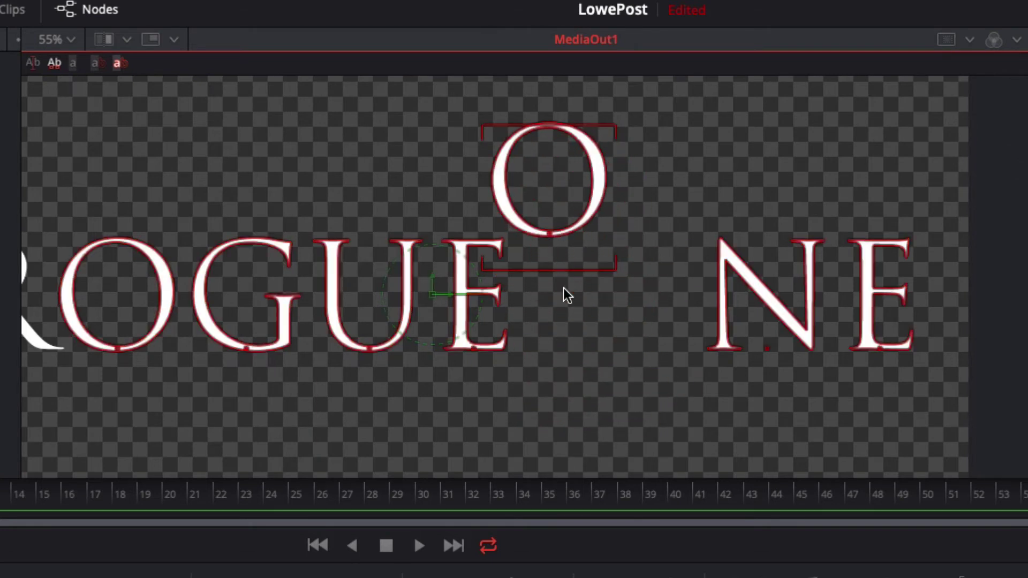
key("ctrl+z")
left_click_drag(632, 351, 780, 192)
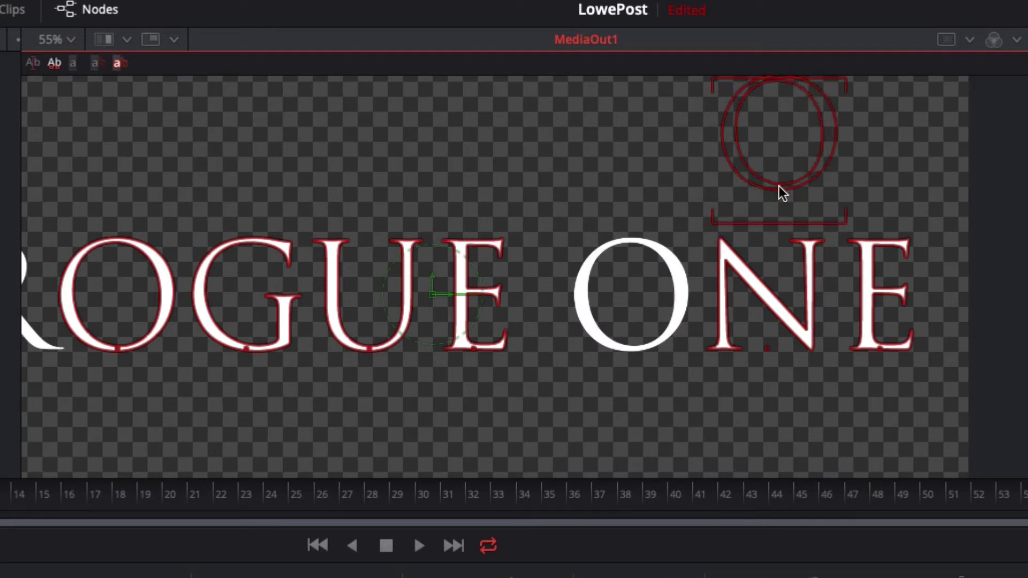
key("ctrl+z")
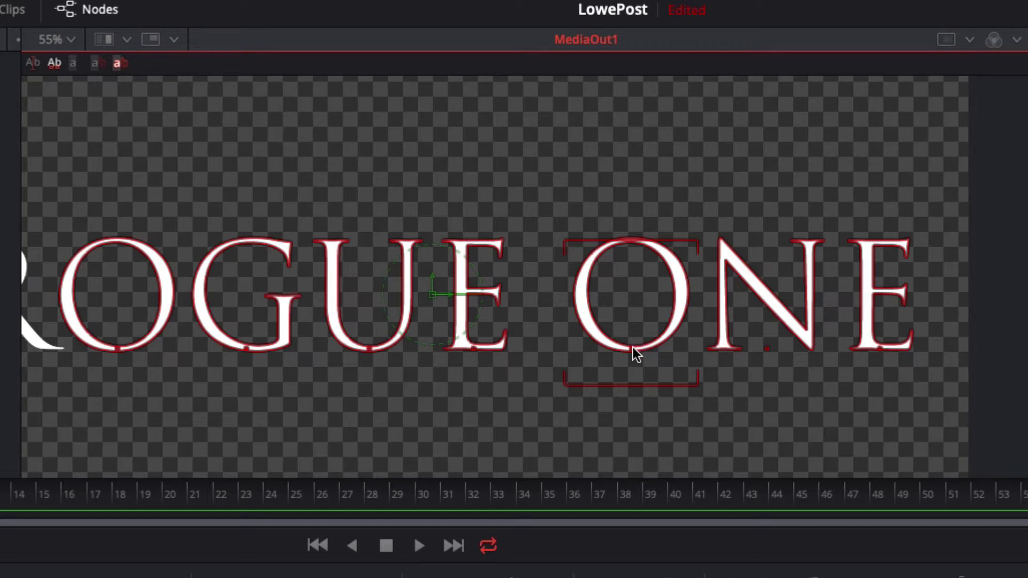
- Tighten the kerning of ONE by nudging the O slightly right and the final E slightly left towards the N
mouse_move(631, 349)
left_mouse_down()
mouse_move(724, 375)
mouse_move(660, 381)
mouse_move(740, 390)
mouse_move(661, 382)
mouse_move(742, 389)
mouse_move(630, 372)
mouse_move(633, 349)
mouse_move(639, 415)
mouse_move(680, 415)
mouse_move(697, 293)
mouse_move(666, 243)
mouse_move(671, 326)
mouse_move(712, 341)
mouse_move(594, 337)
mouse_move(641, 345)
left_mouse_up()
left_click(879, 346)
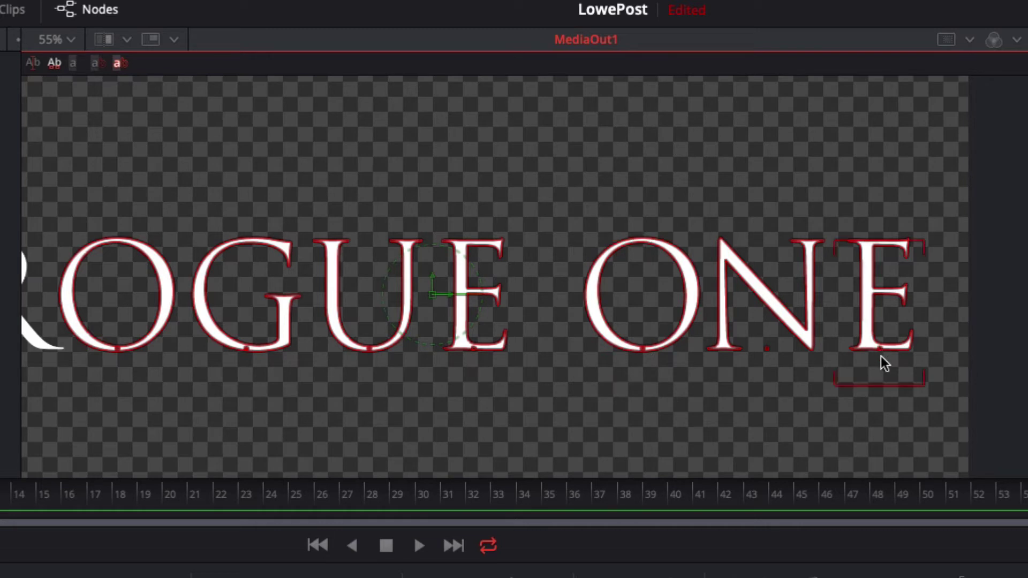
left_click_drag(880, 348, 868, 348)
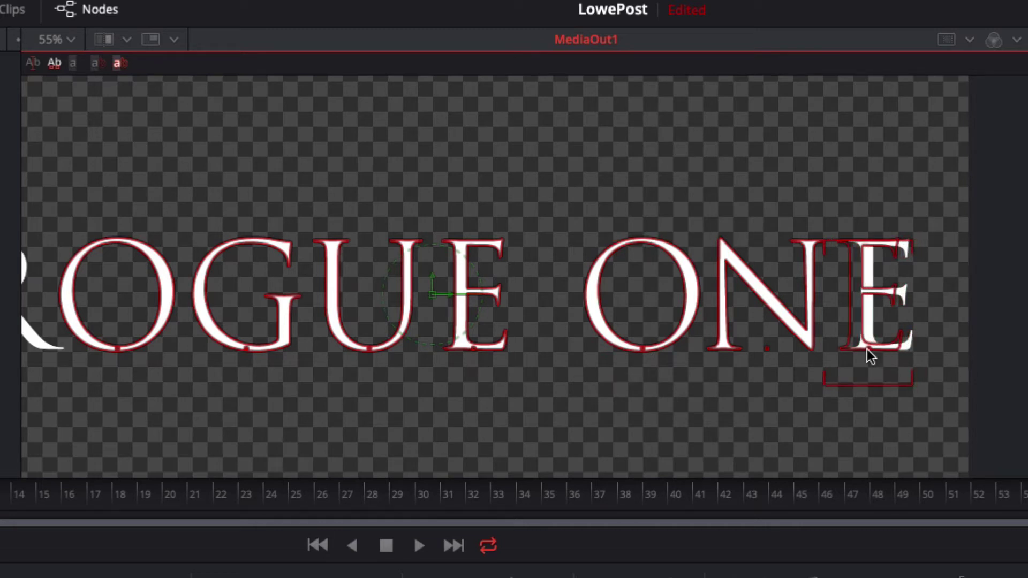
left_click(666, 387)
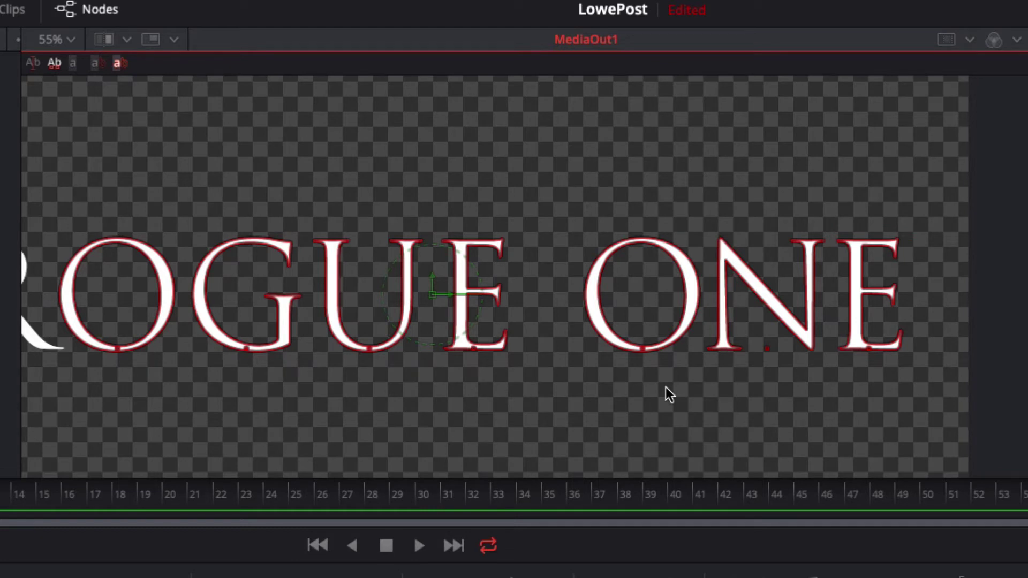
- Turn off the letter outlines and the manual kerning handles for the title in the viewer
scroll(529, 349, "down", 2)
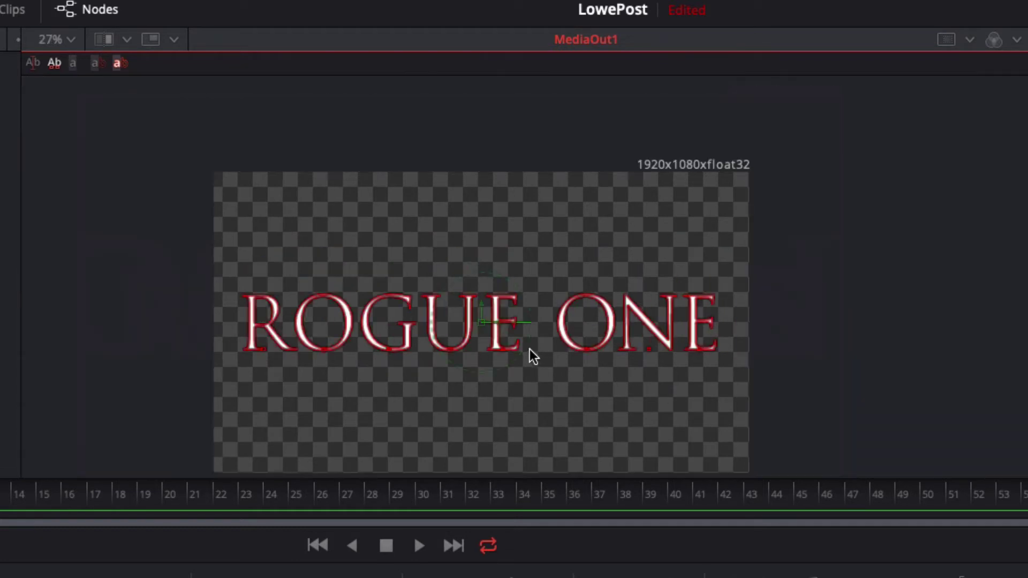
left_click_drag(507, 374, 641, 347)
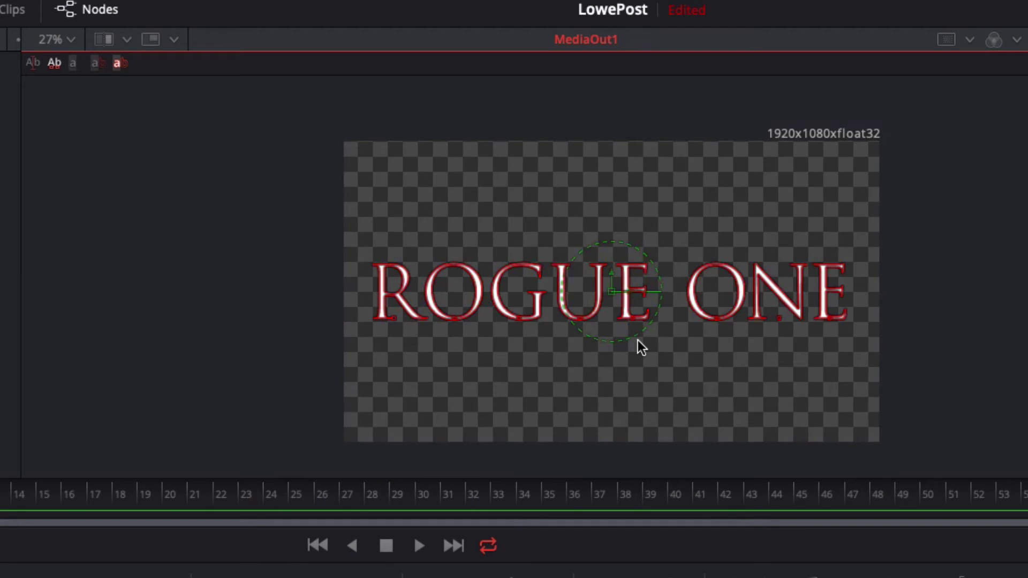
scroll(638, 340, "up", 1)
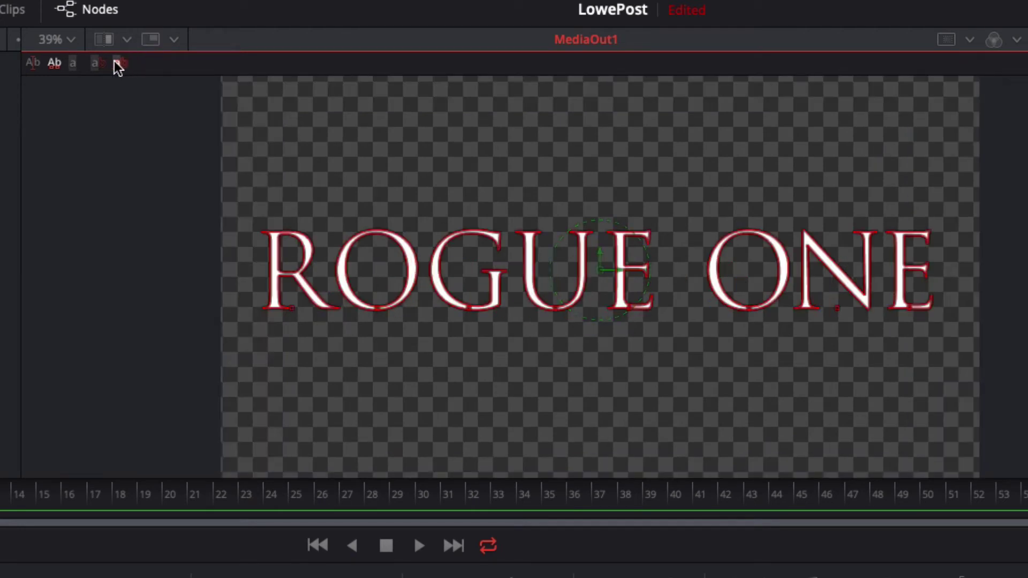
left_click(77, 63)
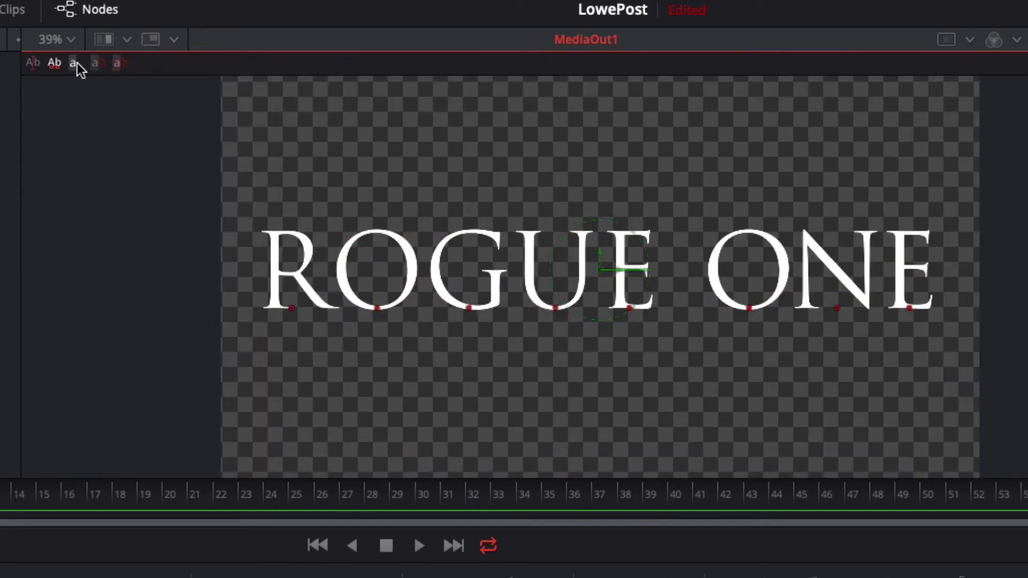
left_click(49, 67)
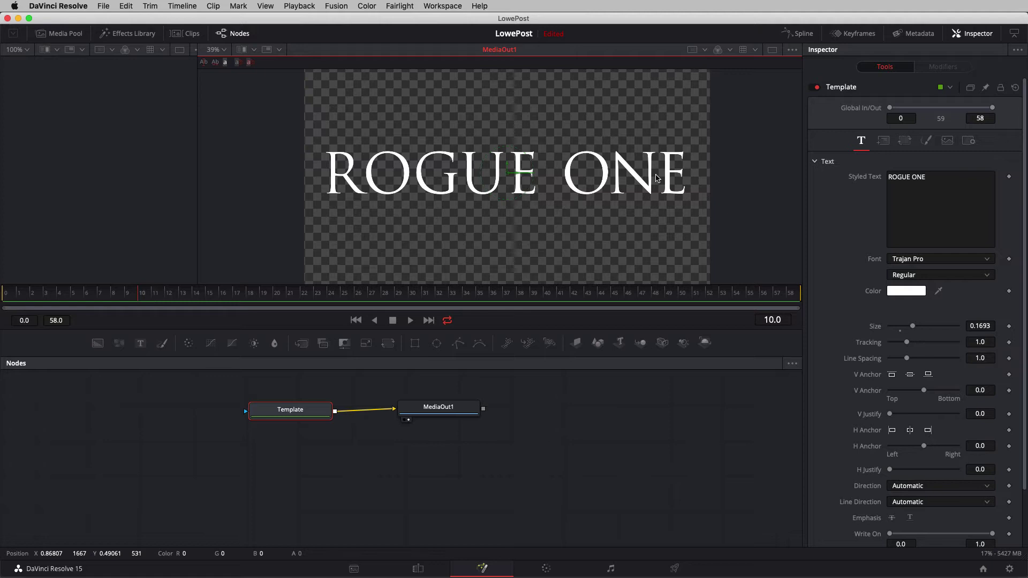
- Return to the edit timeline and delete the ROGUE ONE Text+ clip from Video 2
left_click(419, 570)
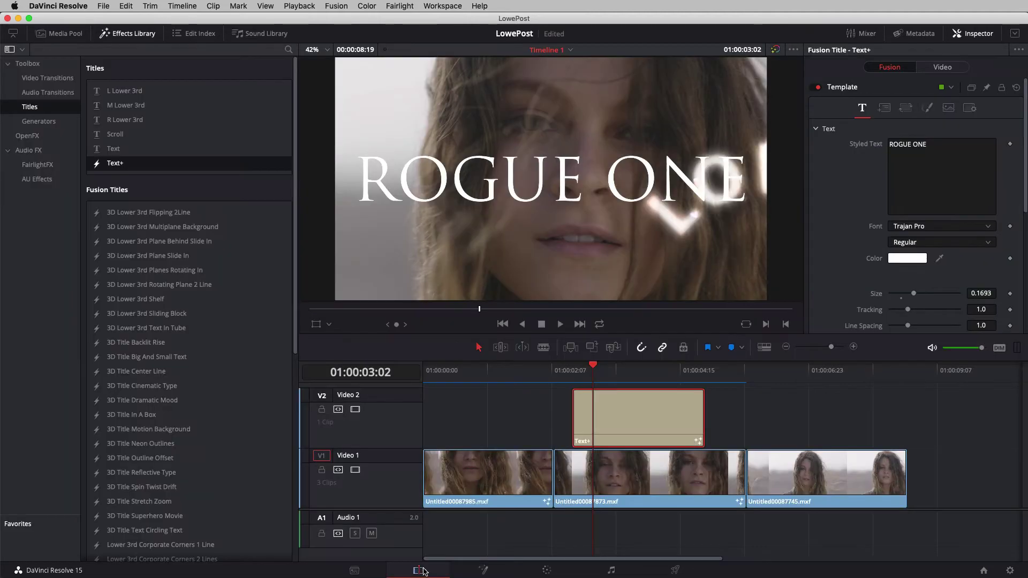
left_click_drag(756, 410, 651, 433)
key("BackSpace")
left_click(576, 378)
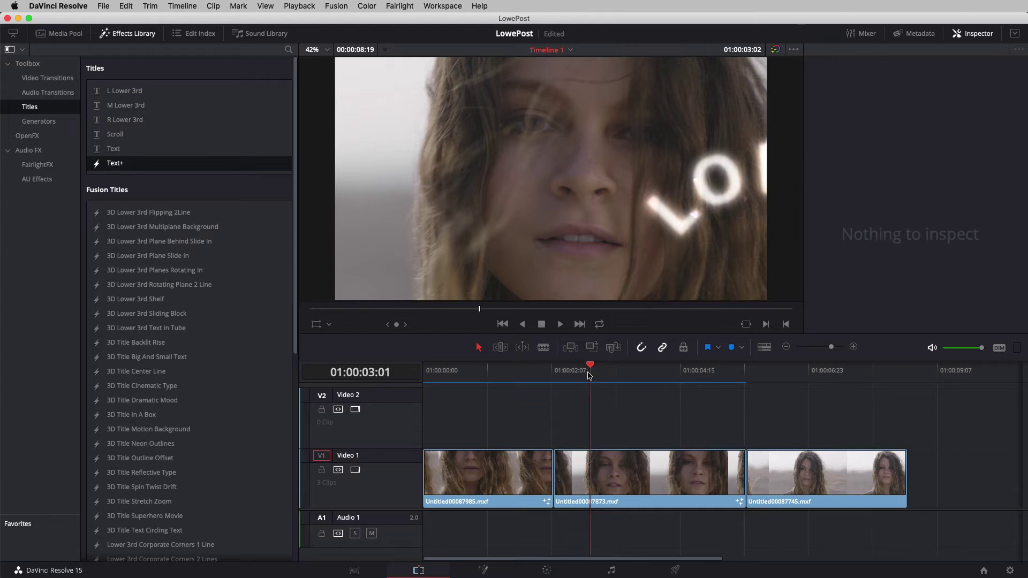
- Add the 3D Title Text Circling Text to Video 2 above the second clip and shorten it to end before that clip does
left_click_drag(578, 381, 607, 403)
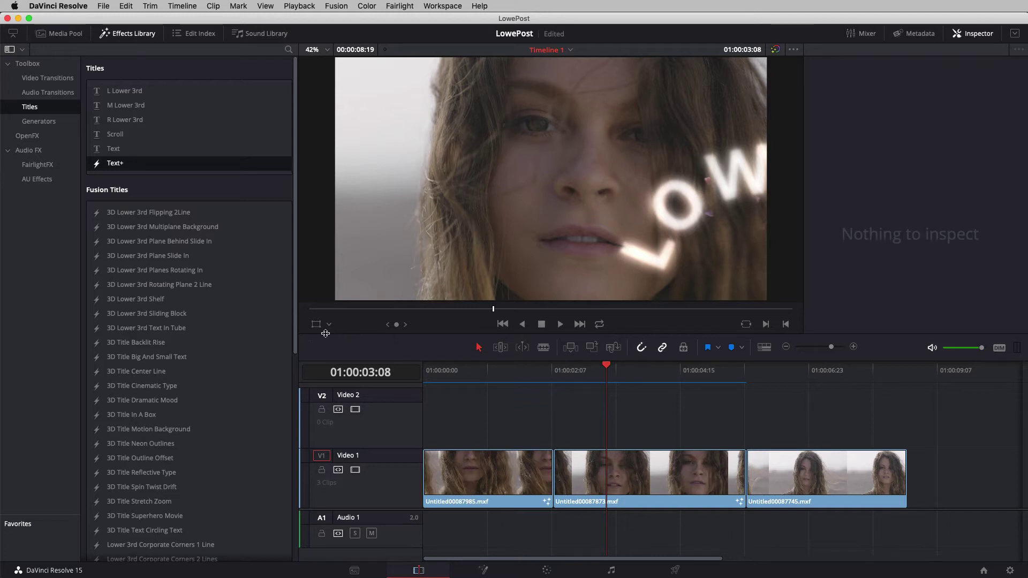
left_click_drag(297, 332, 316, 322)
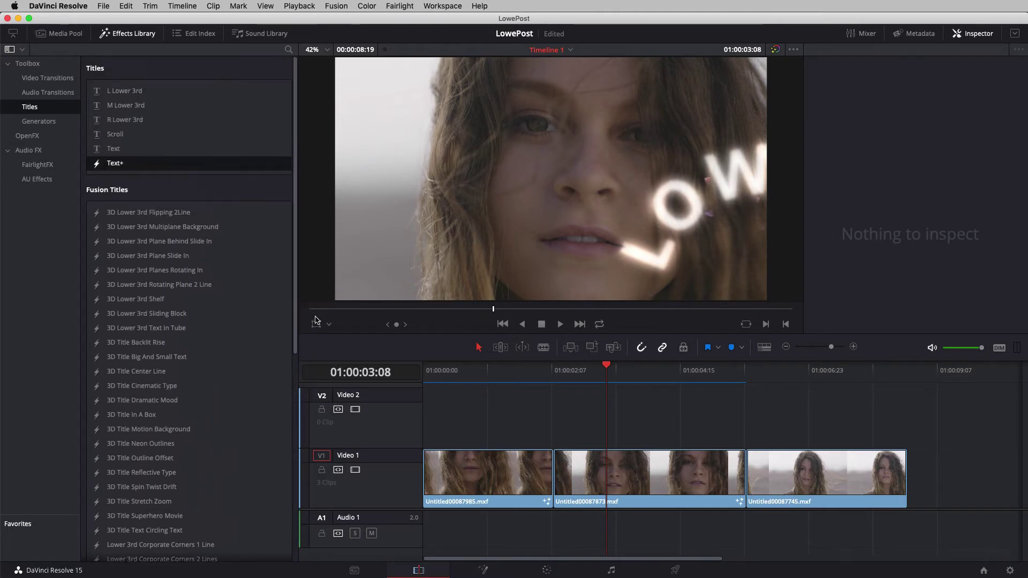
left_click_drag(182, 530, 579, 424)
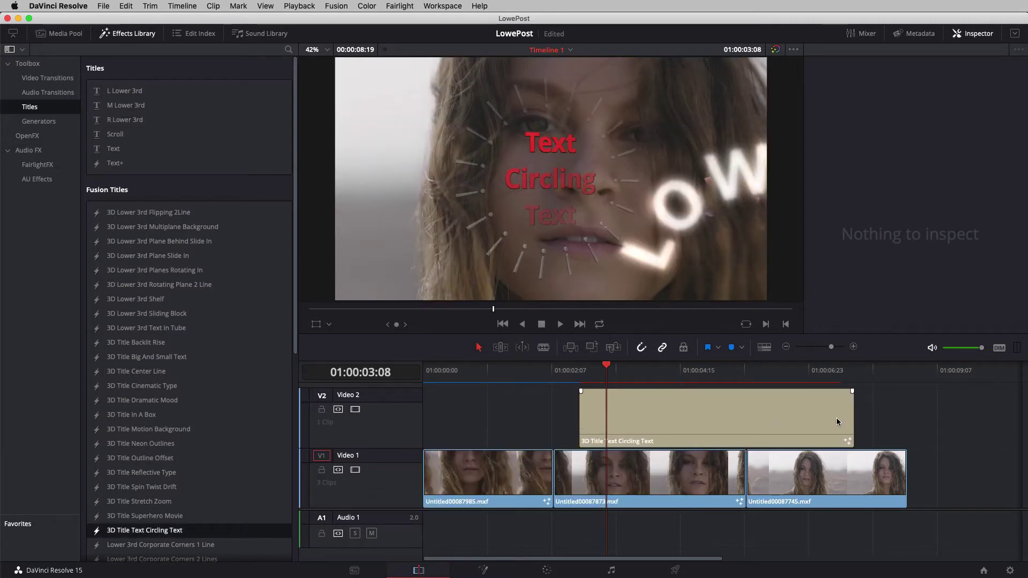
left_click_drag(852, 420, 699, 420)
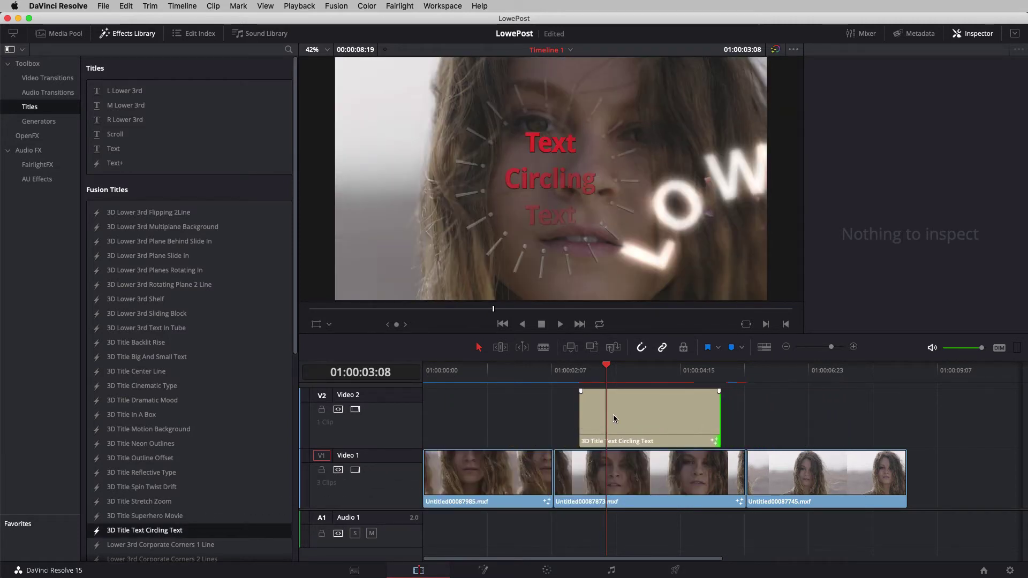
- Preview the circling title around 01:00:04:00 and examine its Main Text Controls
left_click_drag(606, 370, 644, 370)
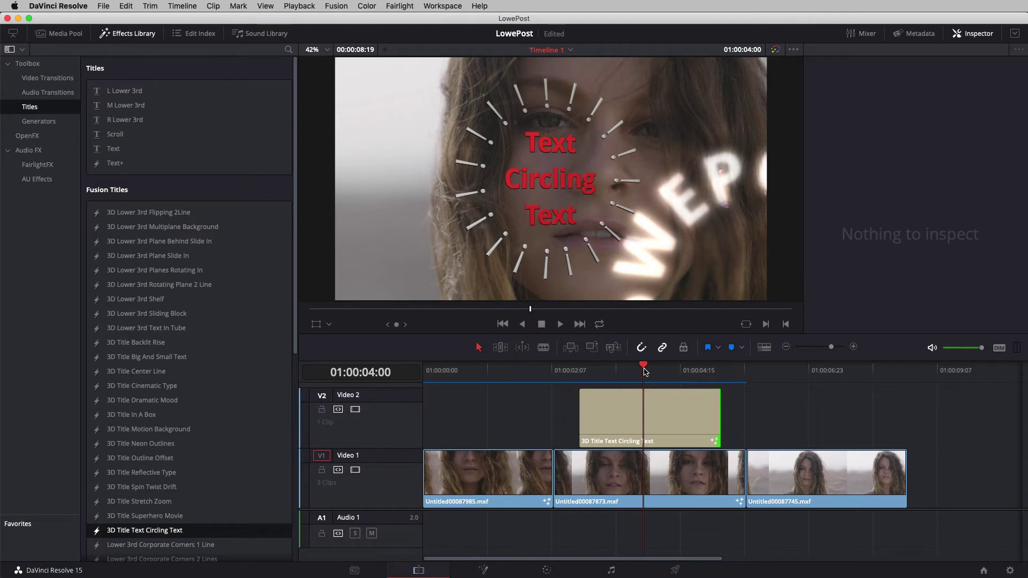
left_click(636, 421)
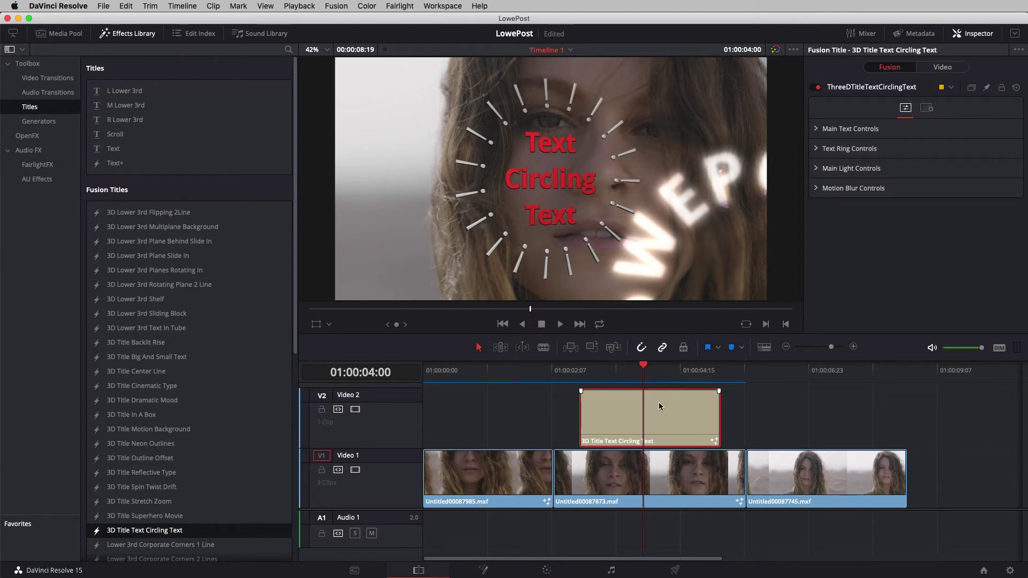
left_click(816, 131)
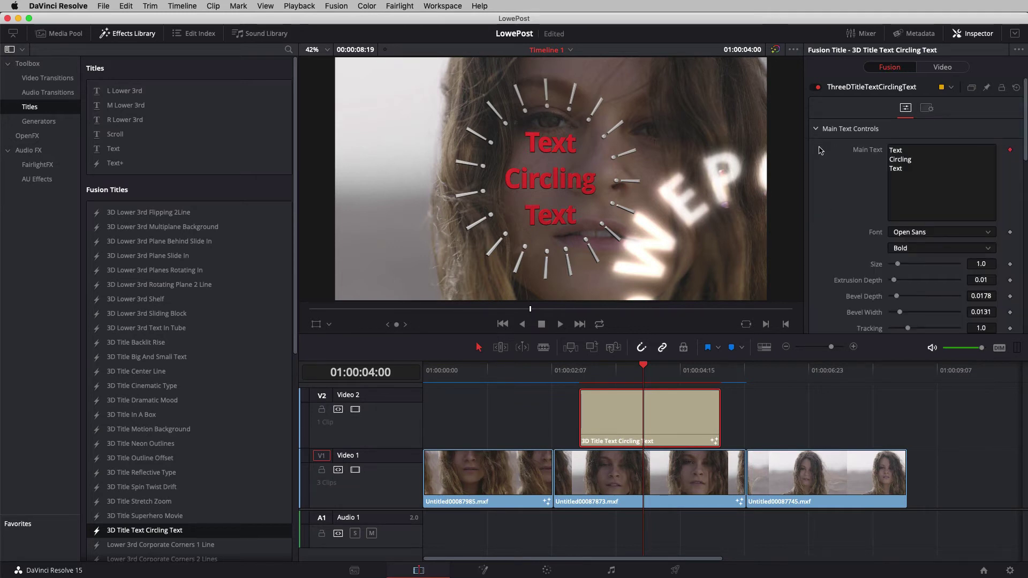
left_click(817, 129)
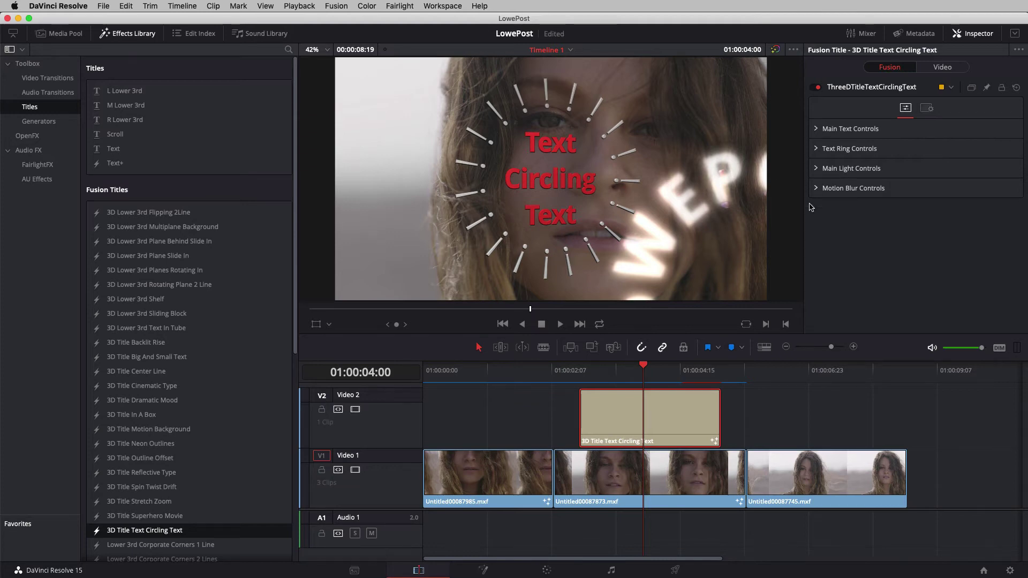
mouse_move(637, 373)
left_mouse_down()
mouse_move(611, 373)
mouse_move(682, 369)
mouse_move(629, 371)
mouse_move(645, 369)
left_mouse_up()
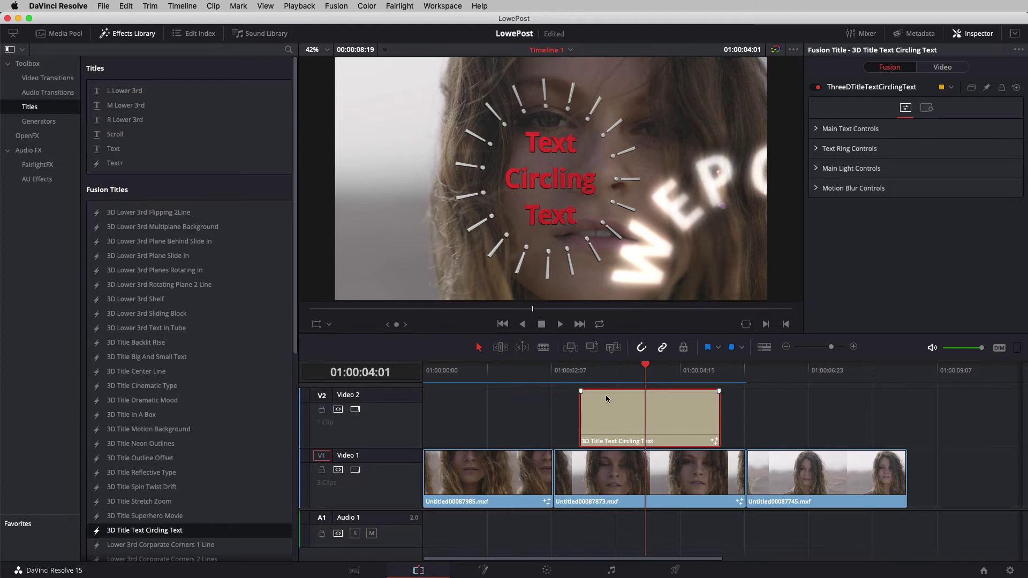
- Open the circling title in Fusion, bring its two nodes closer together and select the ThreeDTitleTextCirclingText node
left_click(485, 570)
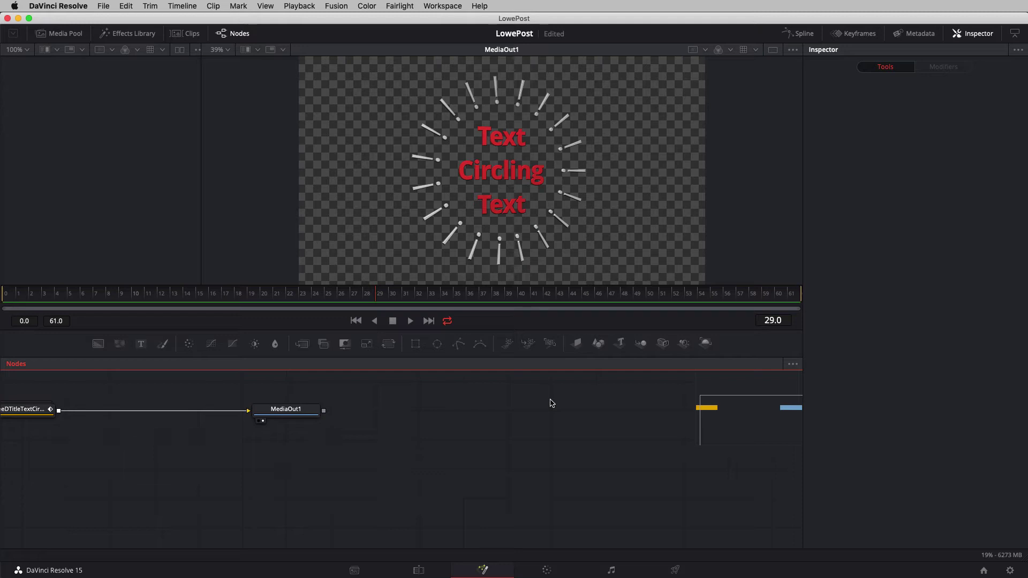
left_click_drag(327, 440, 579, 439)
left_click_drag(522, 402, 389, 410)
scroll(386, 441, "up", 3)
scroll(378, 420, "left", 5)
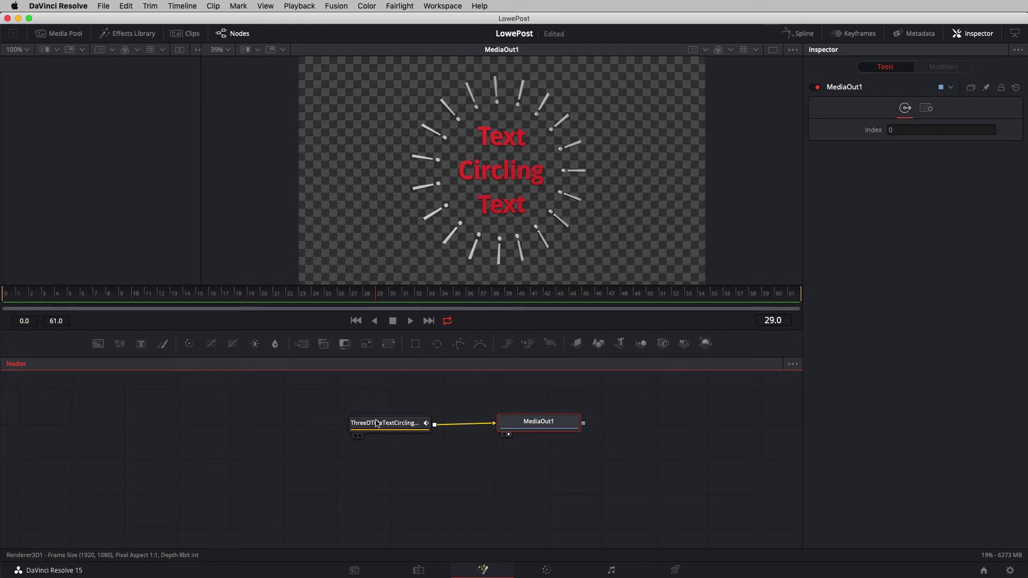
left_click(406, 429)
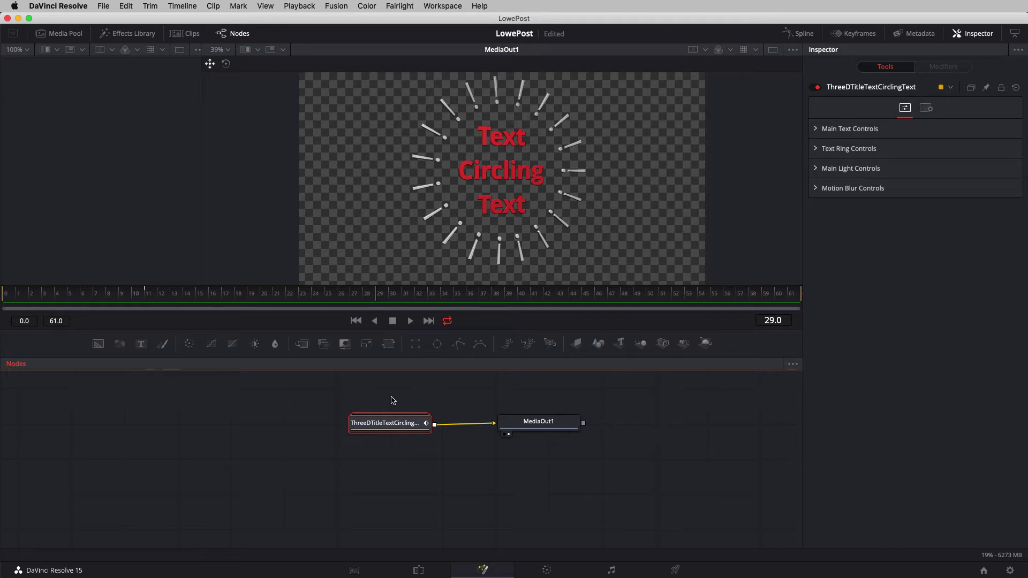
- Return to the edit timeline, select the second clip on Video 1 and open its composition in Fusion with the clip thumbnails shown
left_click(422, 569)
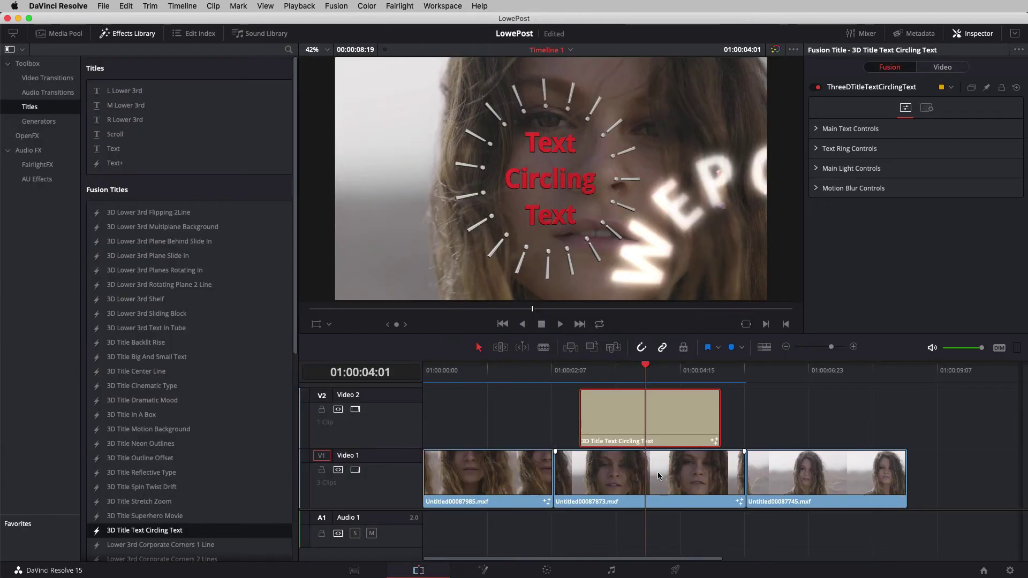
left_click(657, 471)
left_click(484, 570)
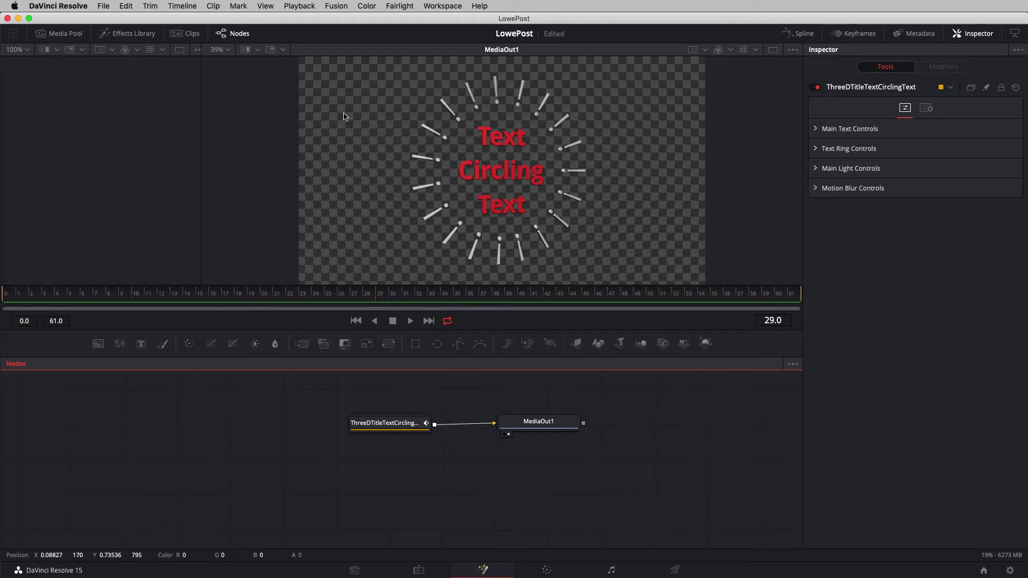
left_click(192, 34)
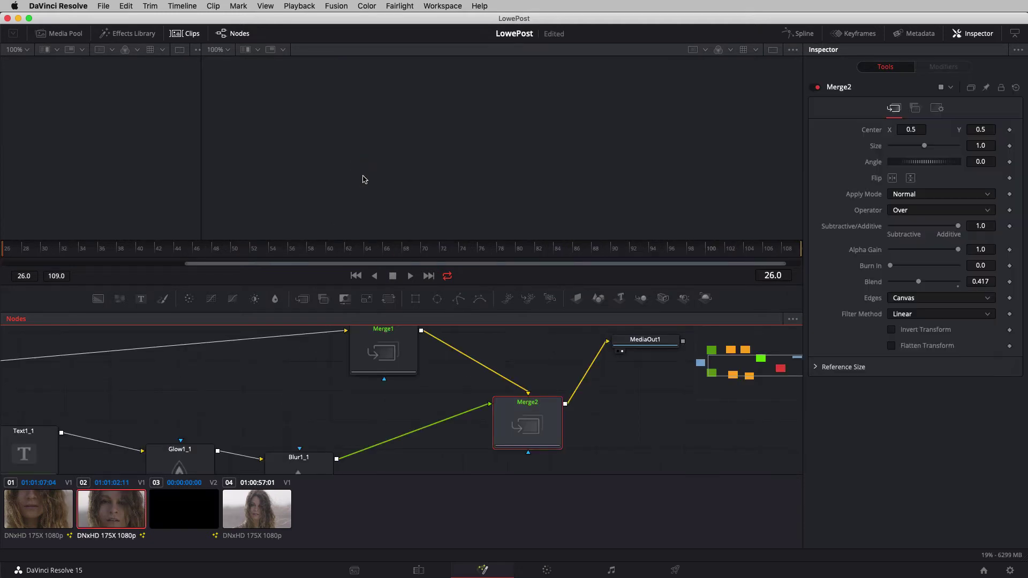
- Group all text, glow, blur, merge and BeautyShot nodes of the composition, leaving out MediaOut1
scroll(507, 361, "down", 5)
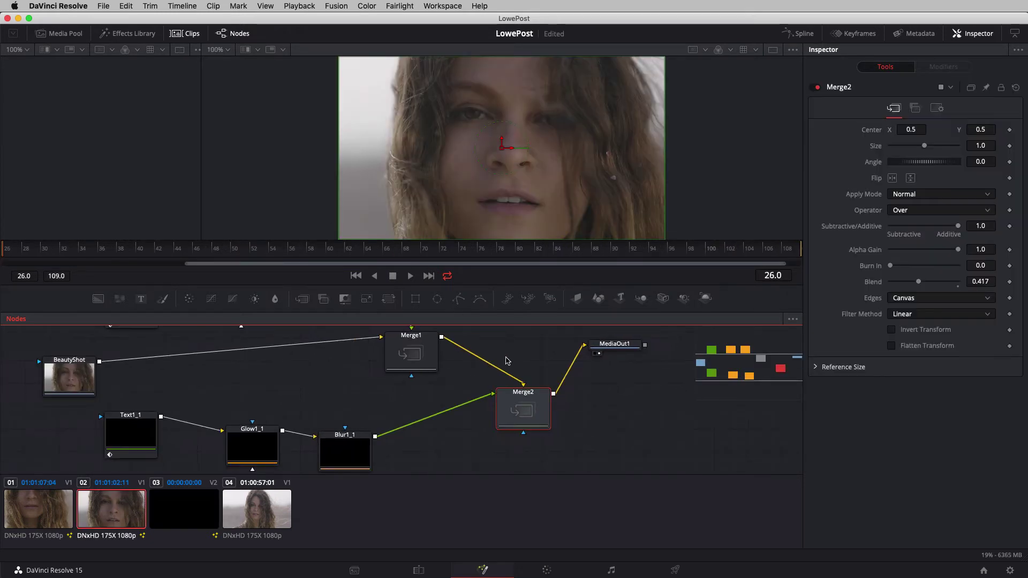
scroll(507, 361, "down", 4)
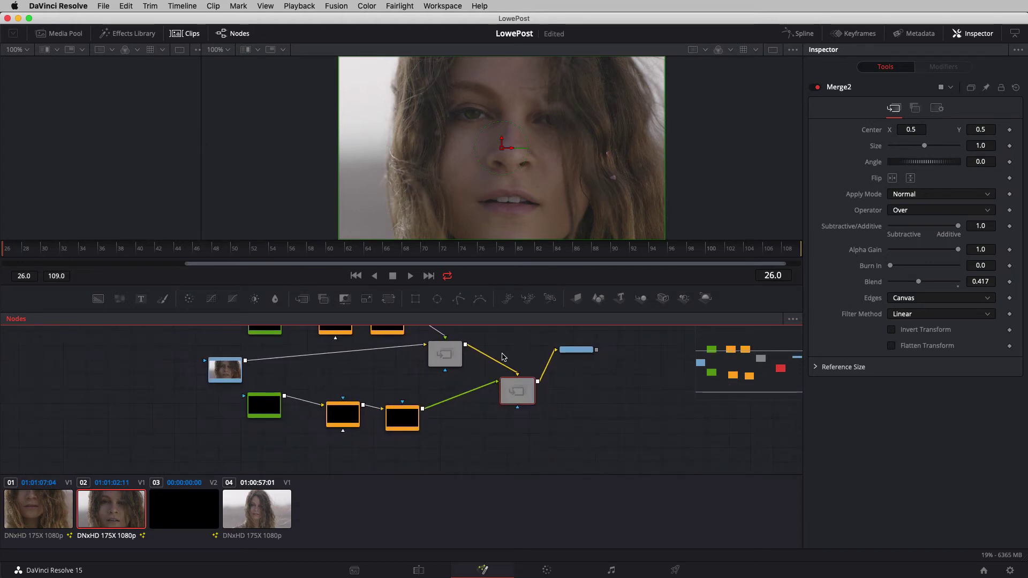
mouse_move(494, 364)
left_mouse_down()
mouse_move(532, 383)
mouse_move(497, 367)
left_mouse_up()
left_click_drag(537, 331, 217, 436)
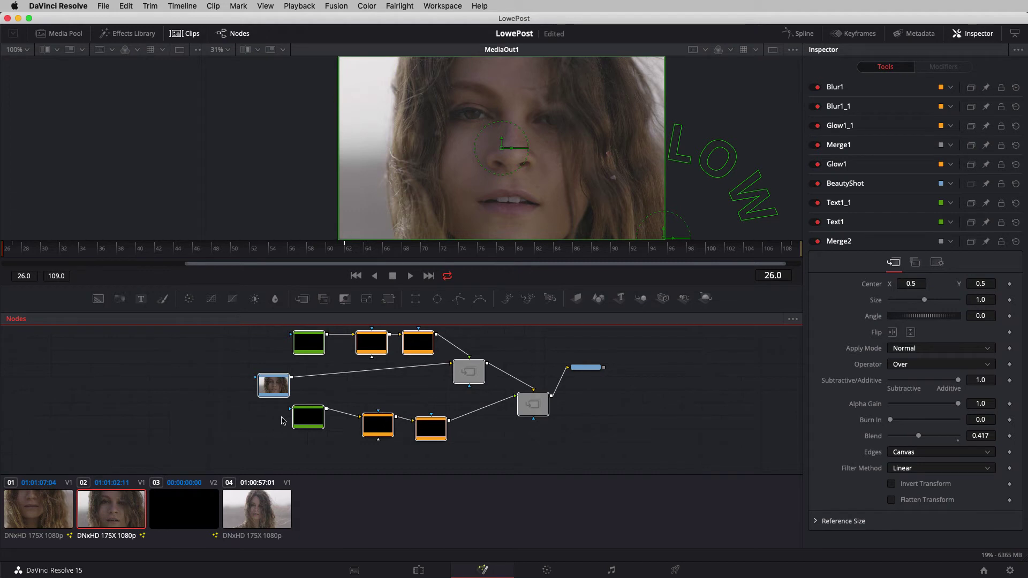
scroll(373, 358, "up", 1)
left_click(373, 358)
right_click(373, 348)
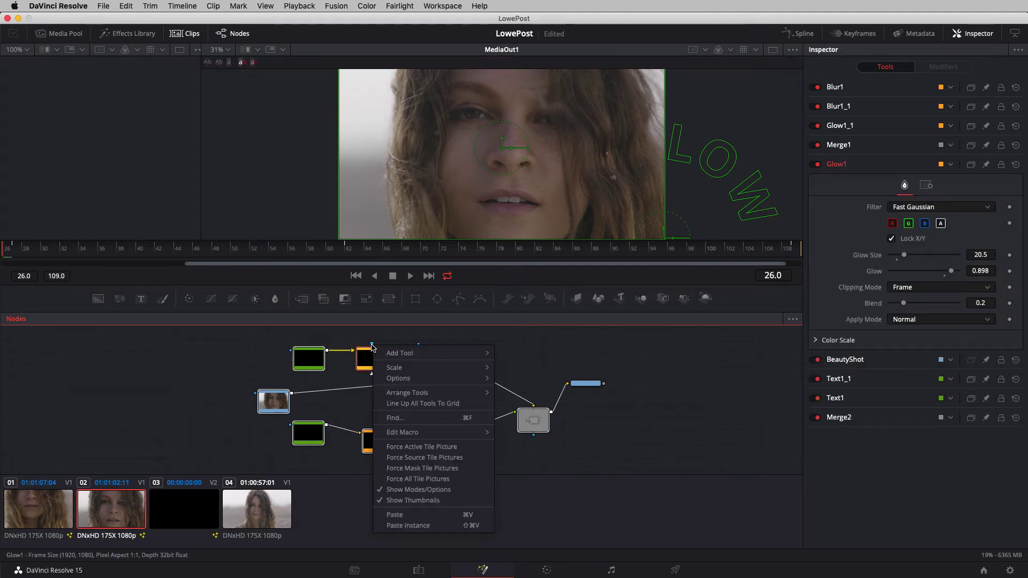
right_click(364, 358)
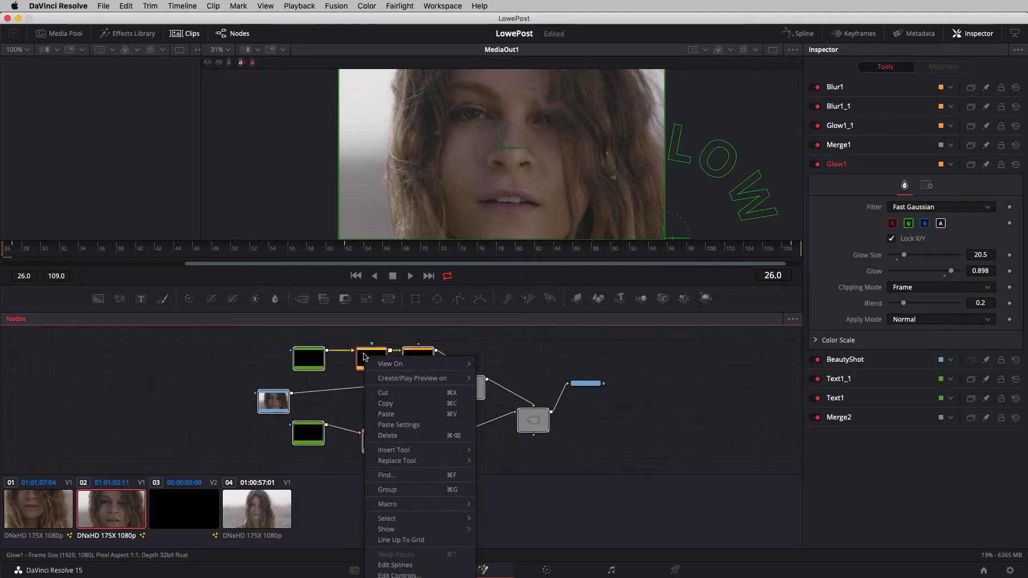
left_click(467, 492)
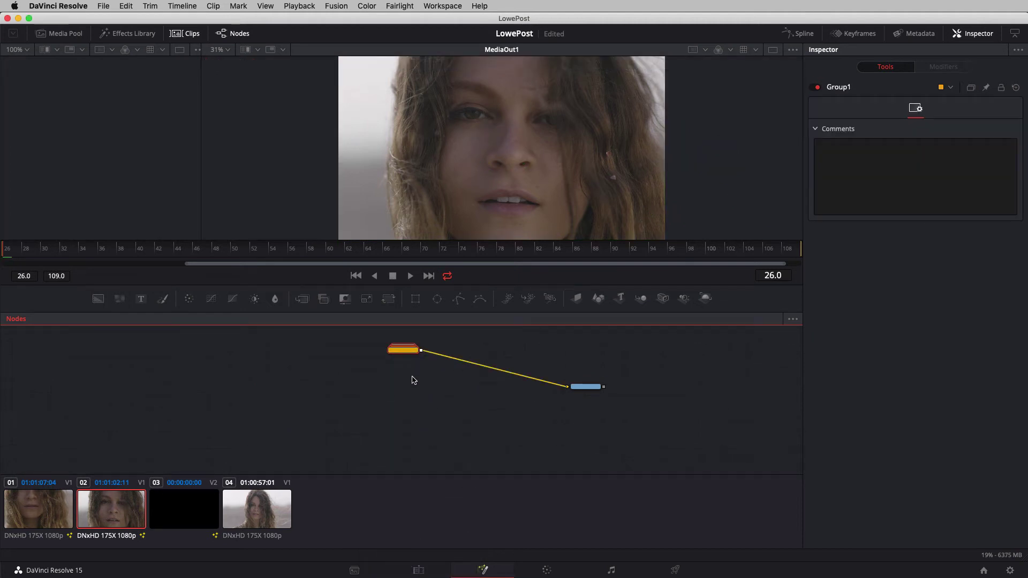
- Place the group node above and to the left of MediaOut1 and check which tools it contains
scroll(412, 380, "up", 5)
left_click_drag(394, 362, 554, 418)
left_click_drag(692, 424, 690, 410)
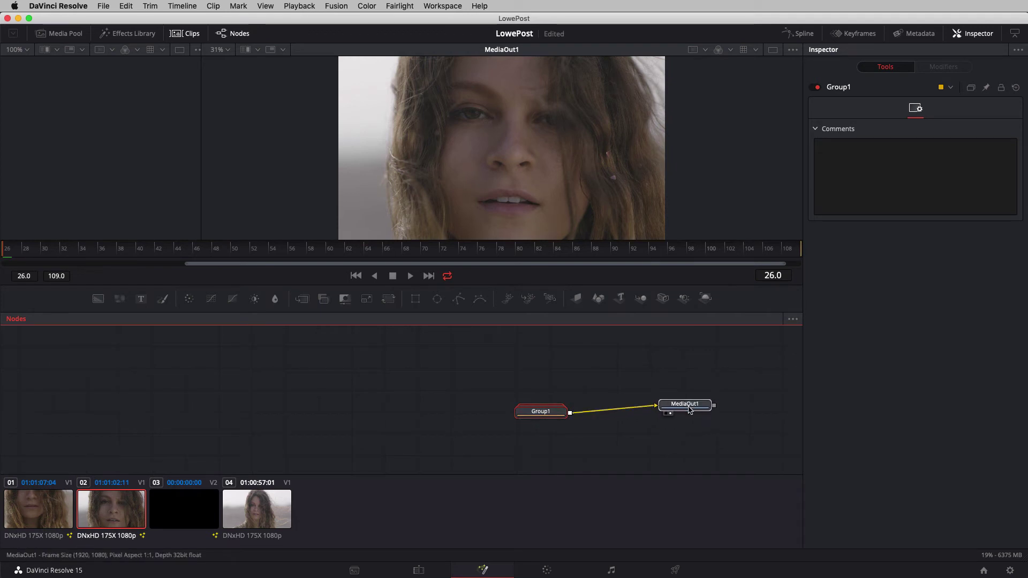
left_click_drag(535, 417, 504, 386)
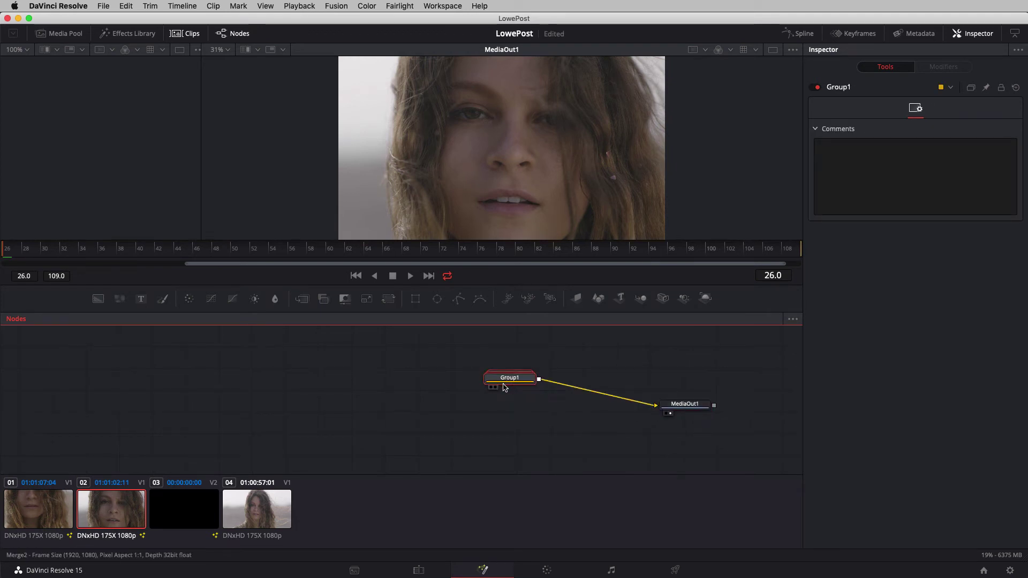
mouse_move(504, 387)
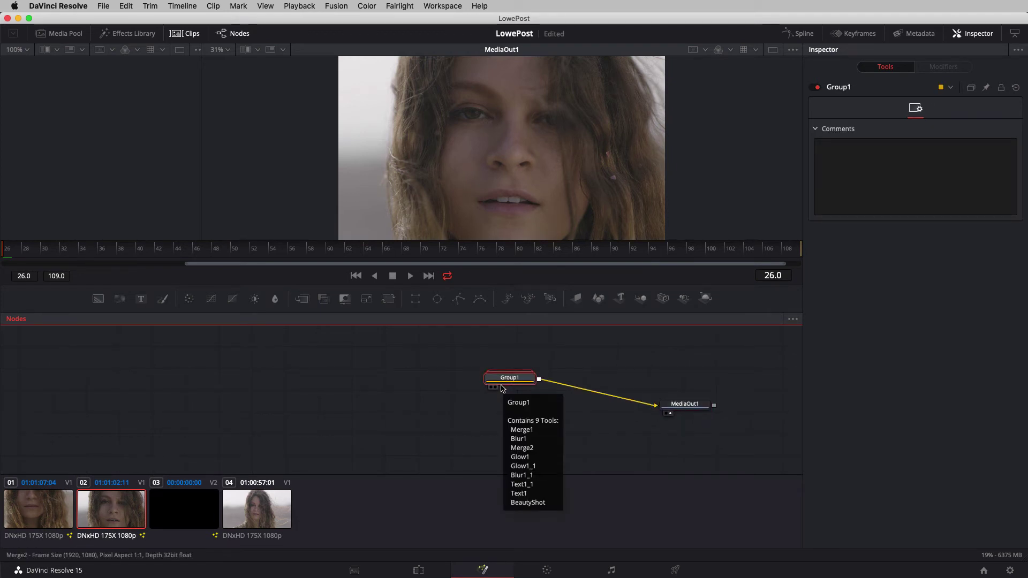
scroll(503, 390, "down", 2)
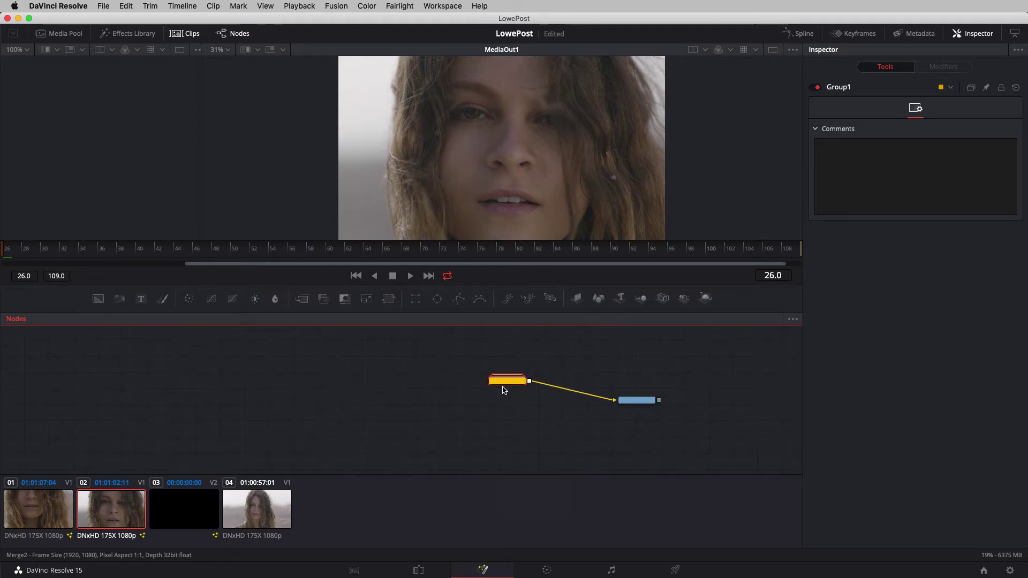
left_click_drag(540, 396, 480, 366)
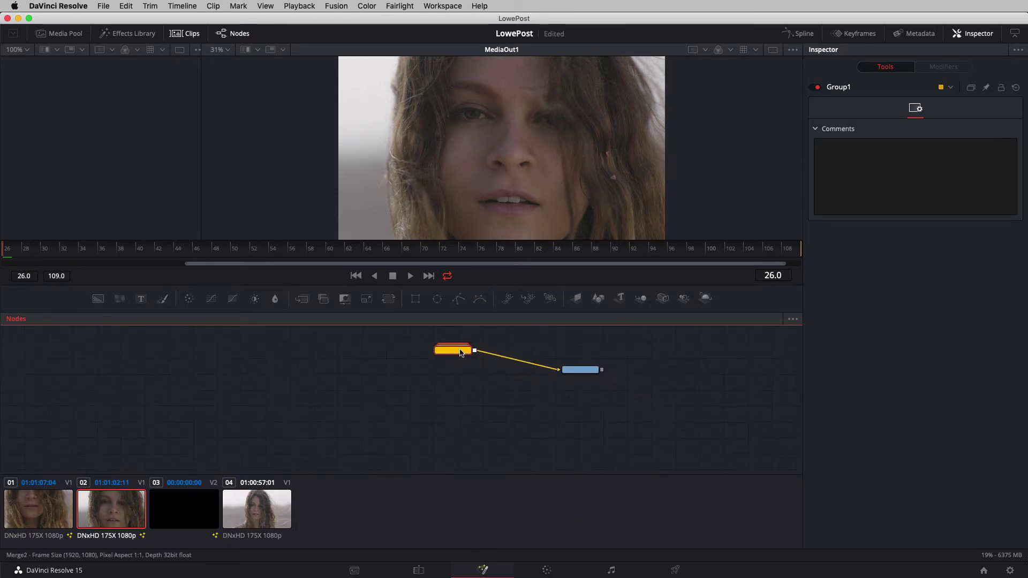
- Expand the group and examine the connected text, glow, blur and merge nodes inside it
double_click(461, 353)
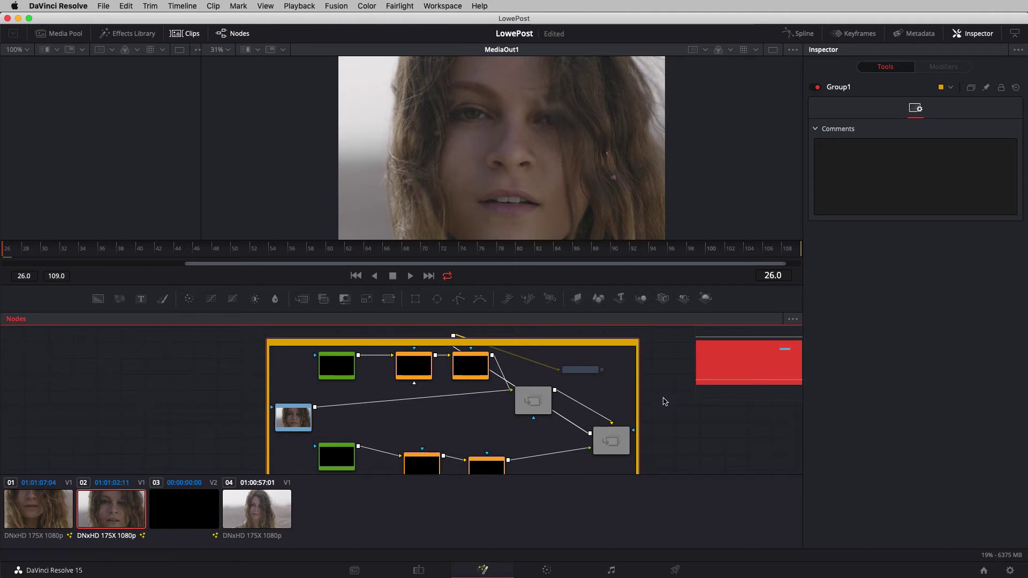
scroll(654, 403, "down", 2)
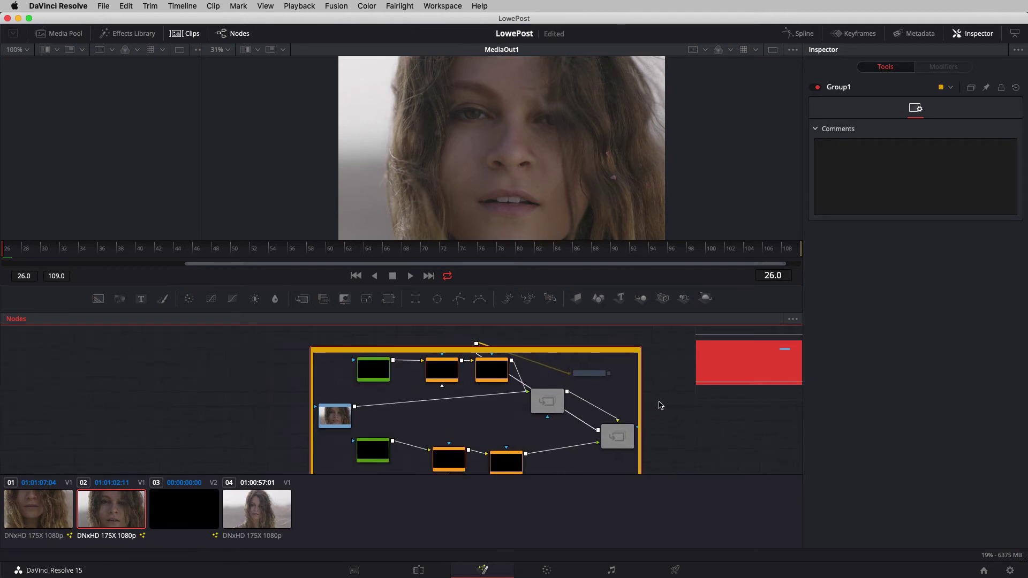
scroll(606, 390, "right", 3)
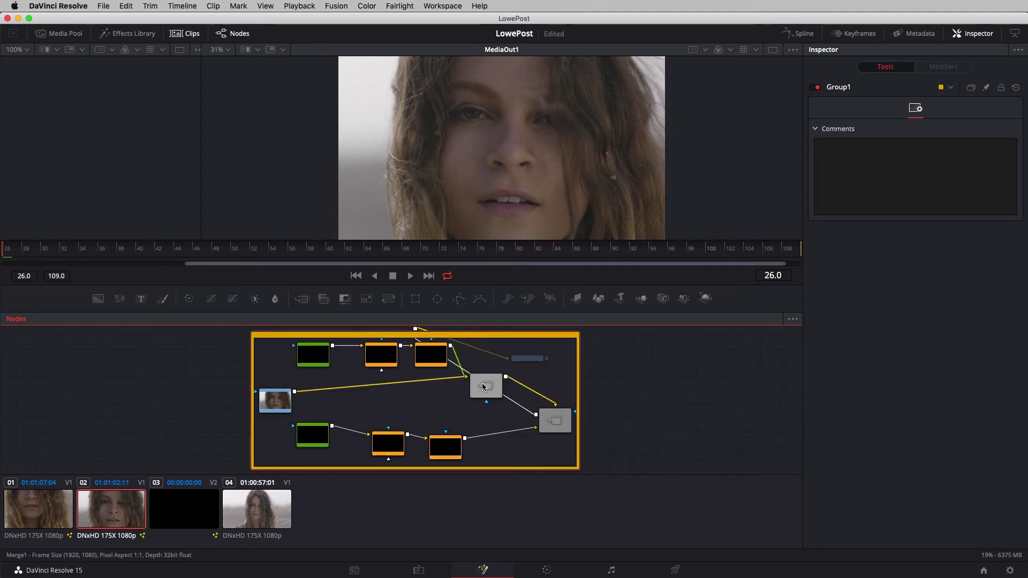
mouse_move(483, 387)
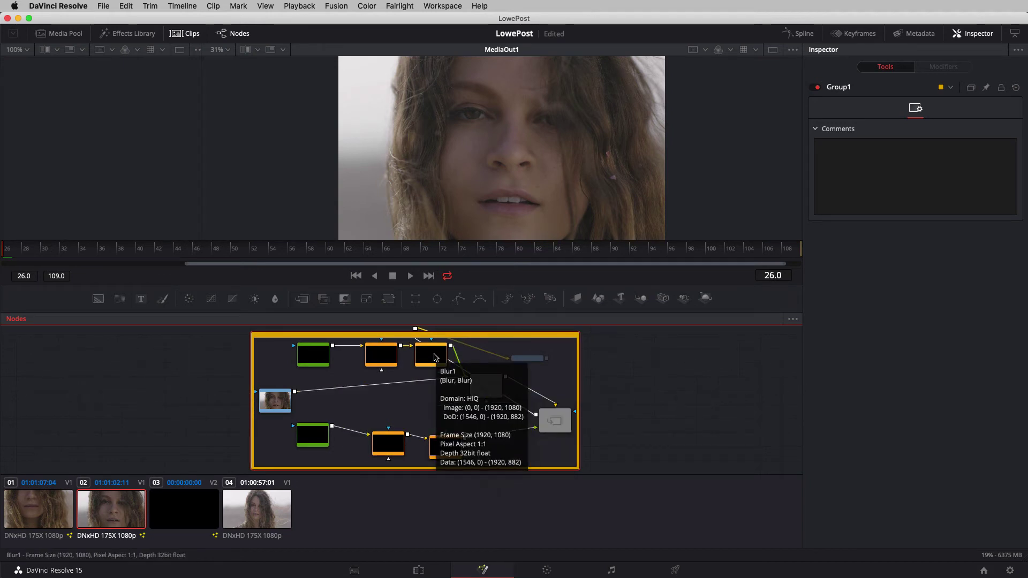
scroll(421, 387, "up", 4)
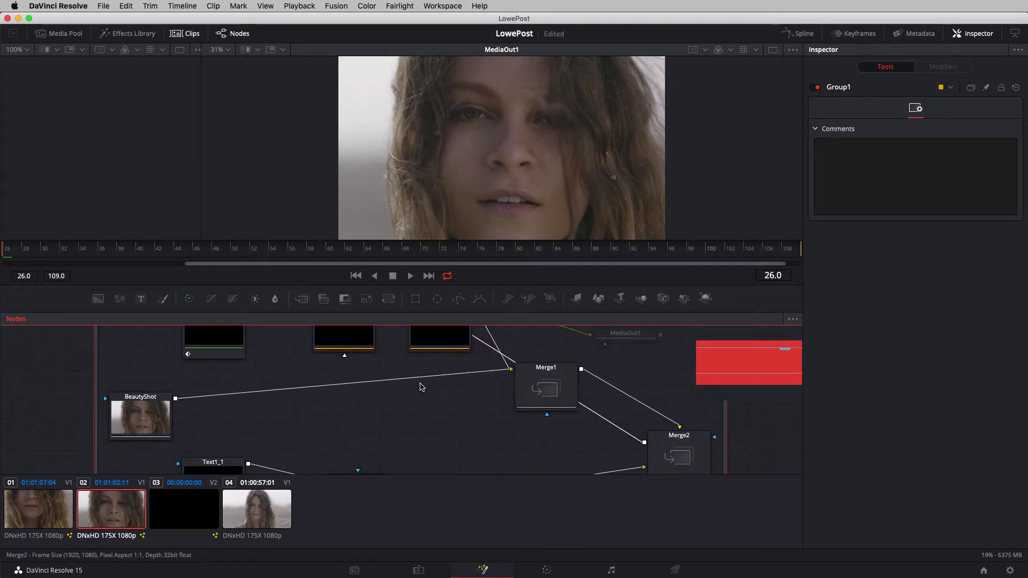
scroll(422, 387, "down", 3)
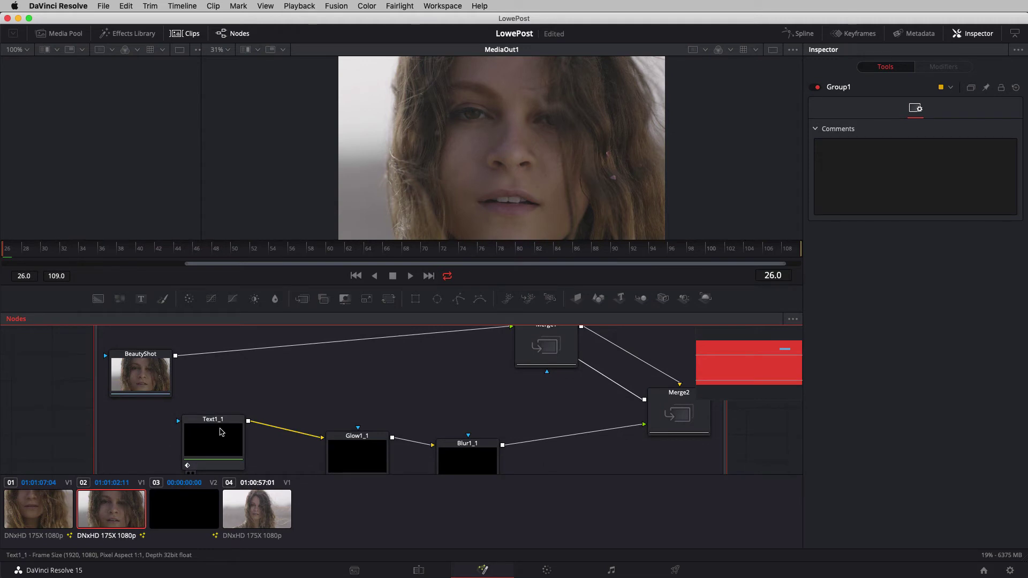
scroll(557, 378, "down", 5)
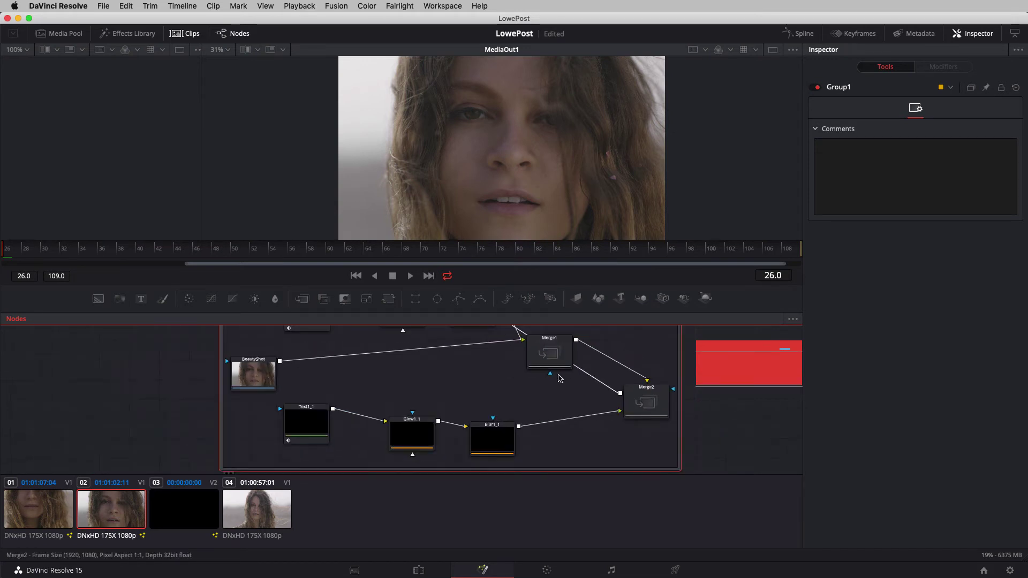
left_click_drag(494, 371, 464, 388)
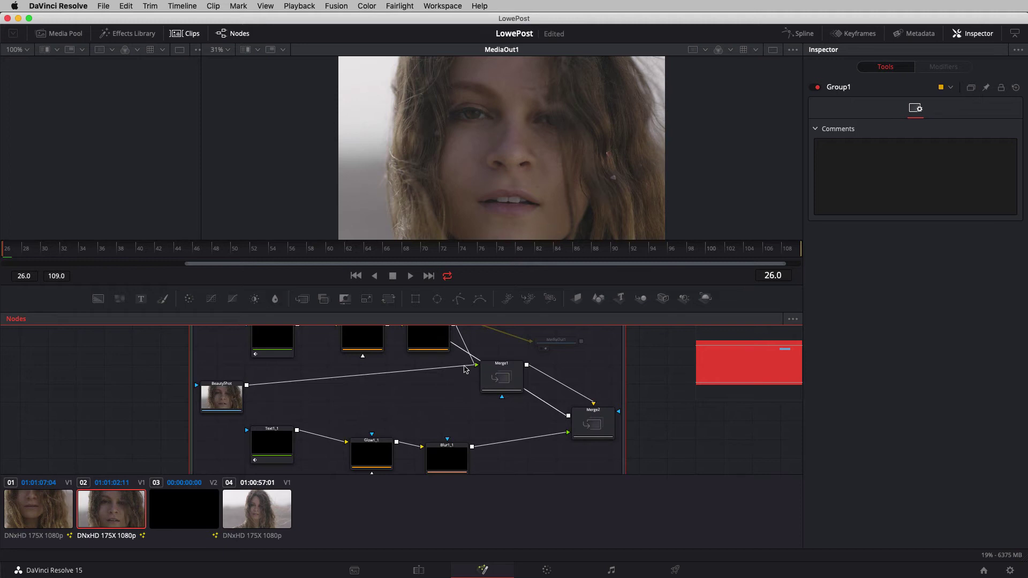
scroll(466, 393, "up", 3)
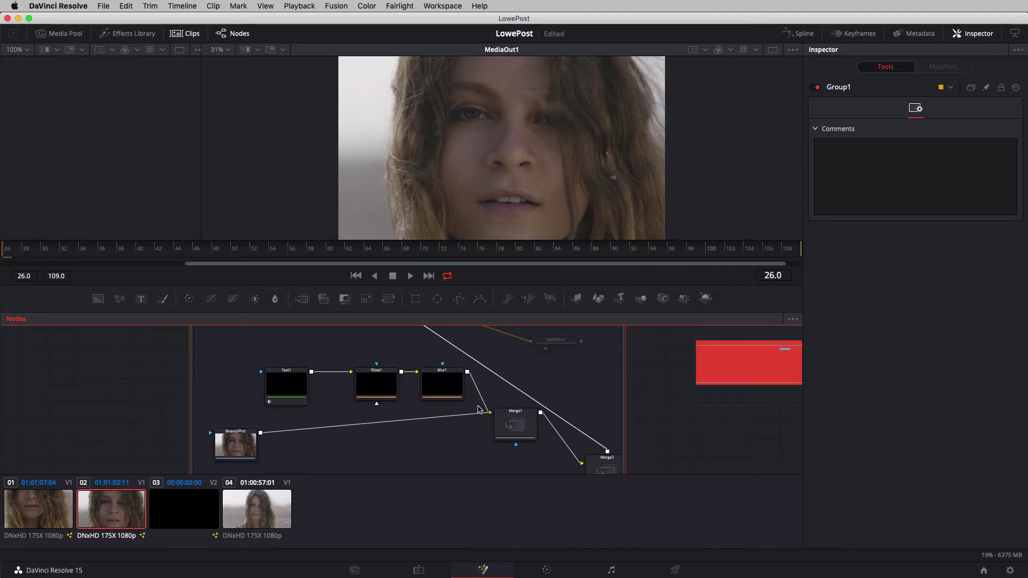
- Review the expanded group's connected nodes, then collapse Group1 into a single node
scroll(478, 410, "up", 4)
scroll(458, 434, "down", 5)
scroll(391, 359, "up", 4)
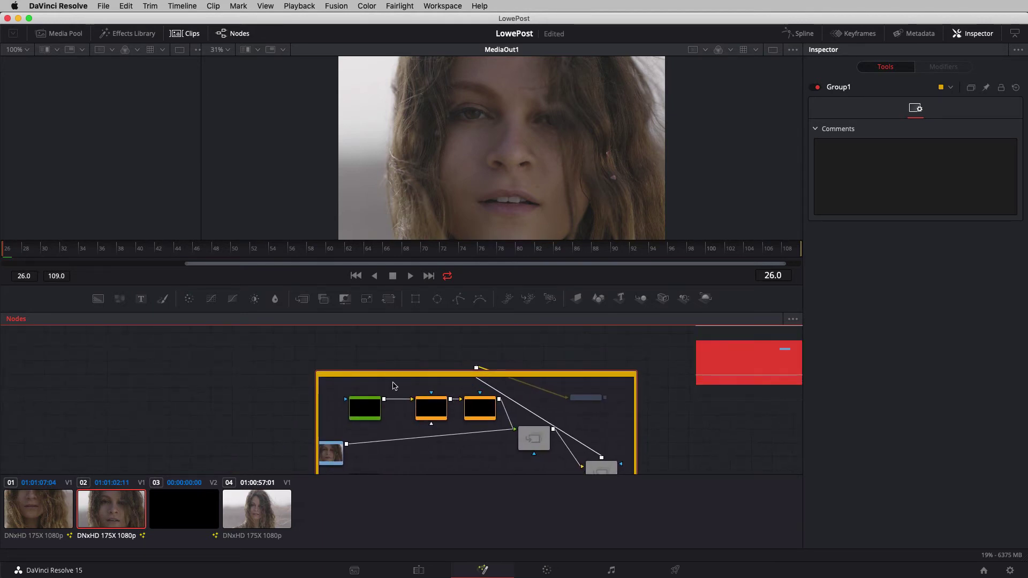
scroll(399, 386, "up", 3)
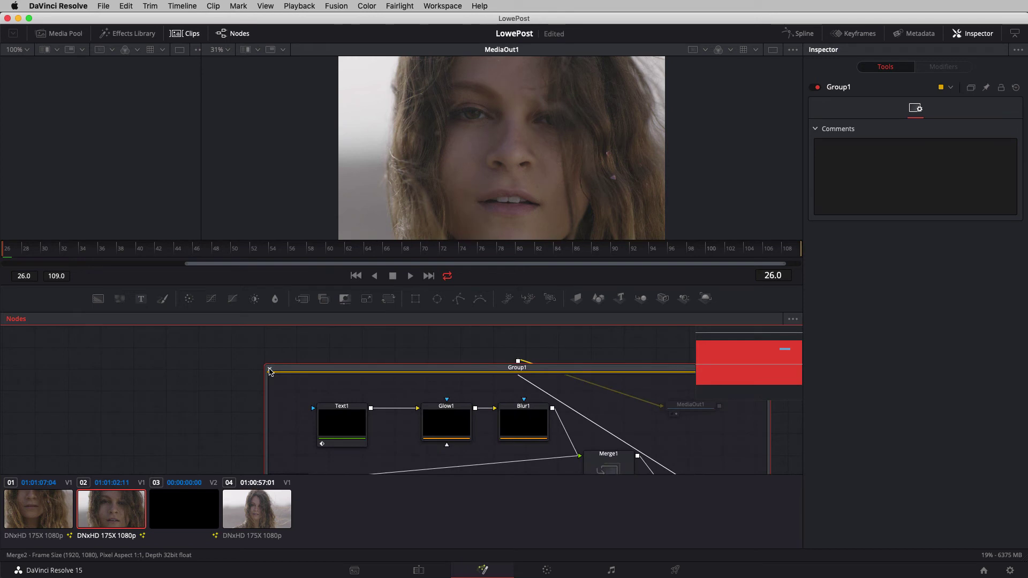
left_click(270, 371)
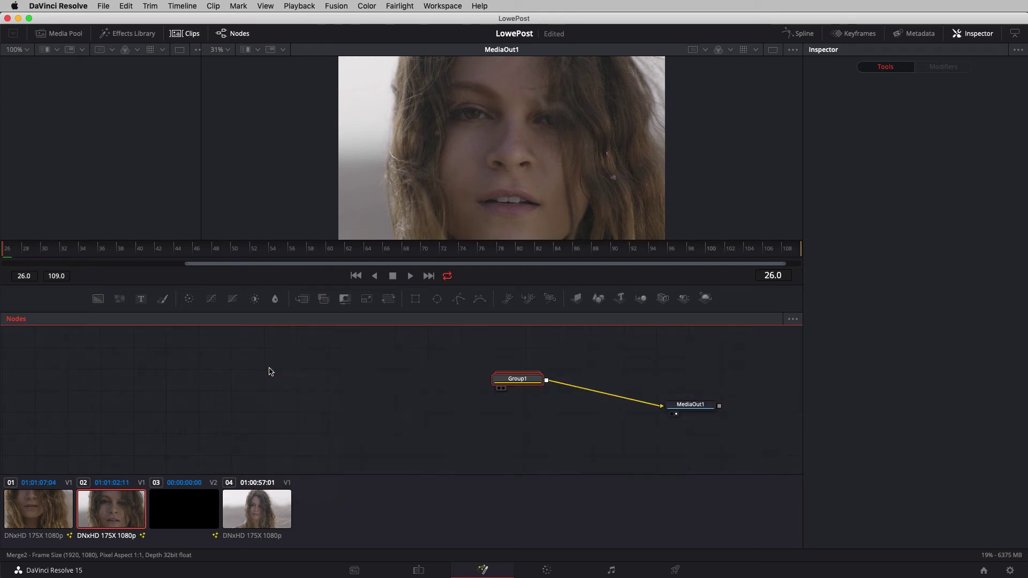
- Open the third clip's title composition and expand the ThreeDTitleTextCirclingText group to the left of MediaOut1
left_click(193, 503)
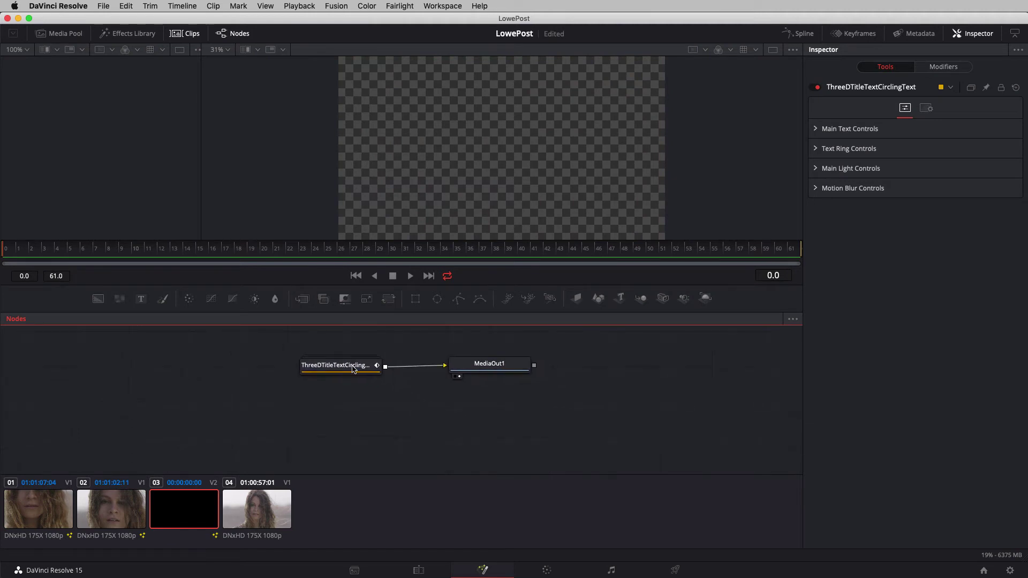
scroll(411, 435, "down", 4)
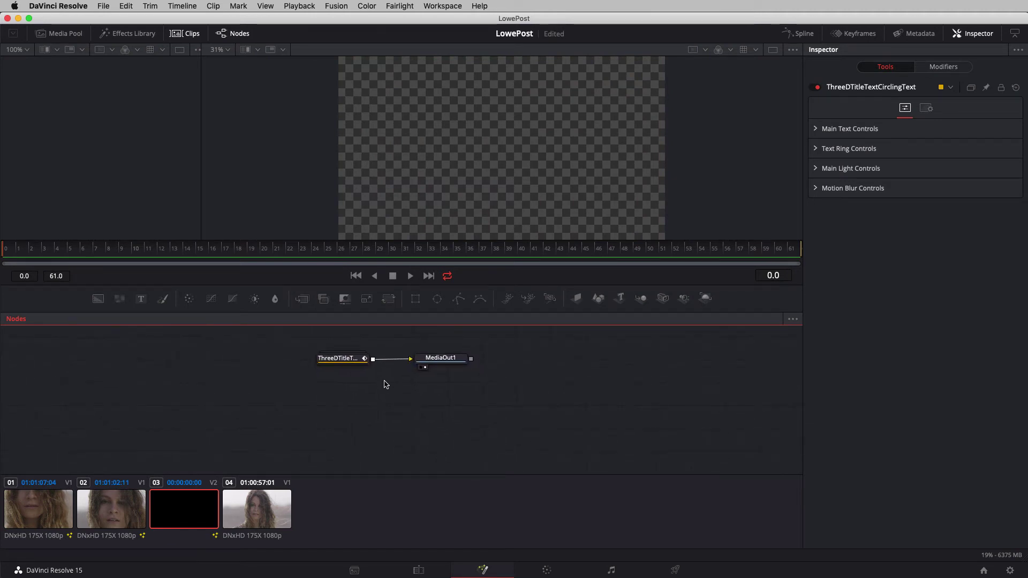
double_click(347, 360)
left_click_drag(363, 349, 284, 340)
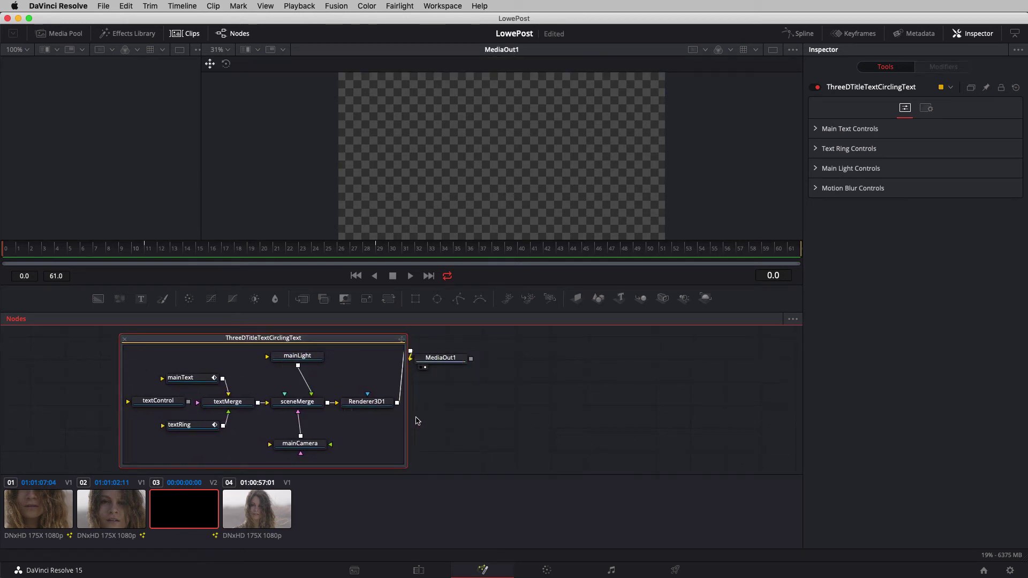
- Move MediaOut1 well to the right of the expanded title group and shift the group closer to the middle of the node graph
left_click_drag(406, 417, 482, 417)
scroll(420, 349, "right", 3)
left_click_drag(420, 349, 667, 348)
left_click_drag(361, 341, 474, 342)
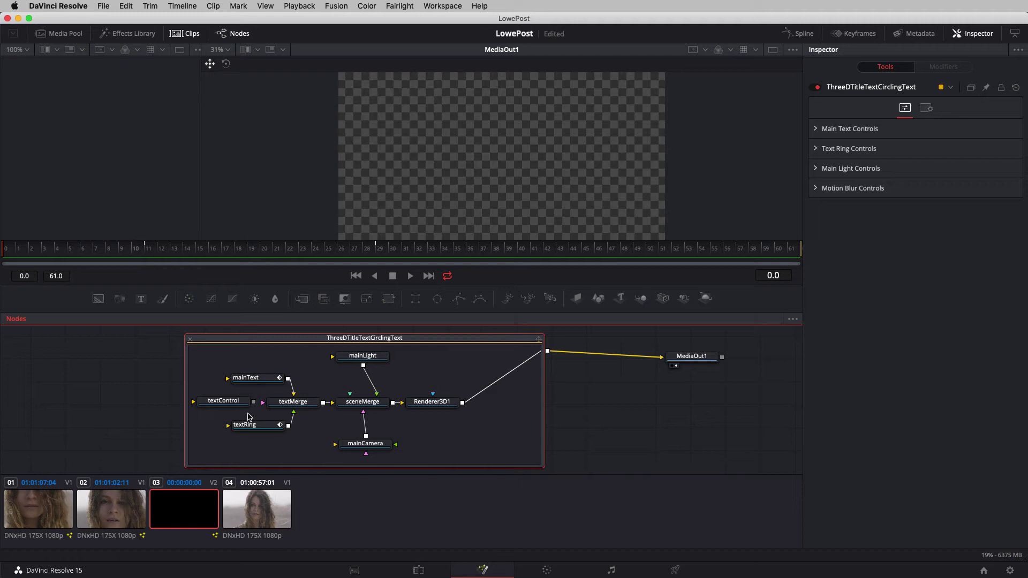
- Show tile pictures on all nodes inside the ThreeDTitleTextCirclingText group
left_click_drag(519, 460, 251, 365)
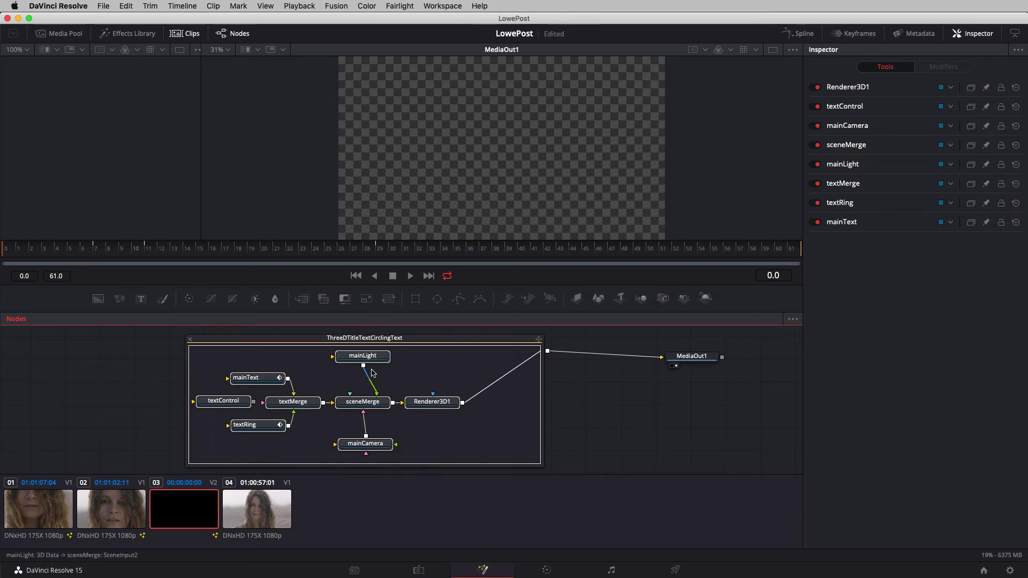
left_click(373, 358)
right_click(373, 358)
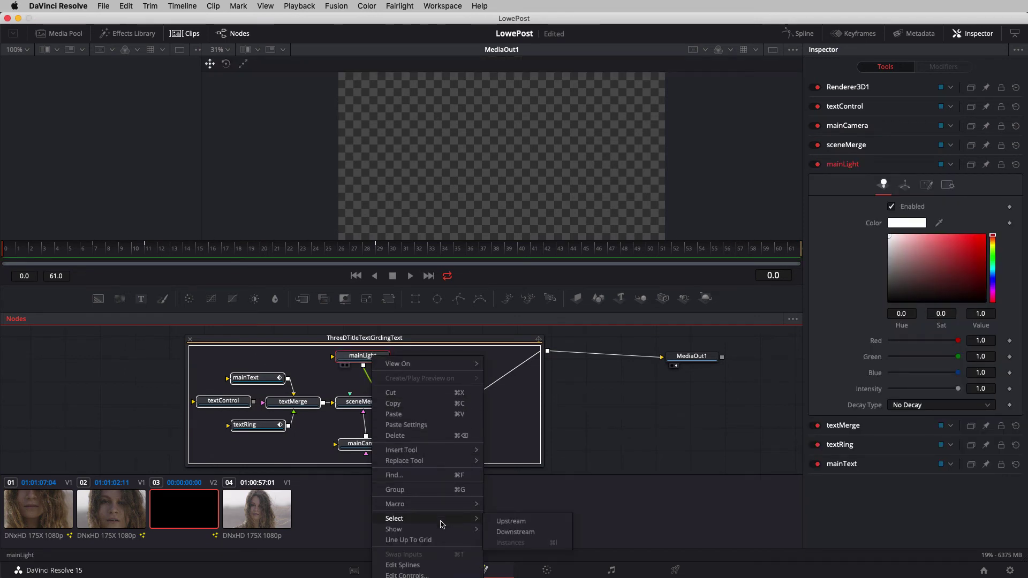
mouse_move(442, 529)
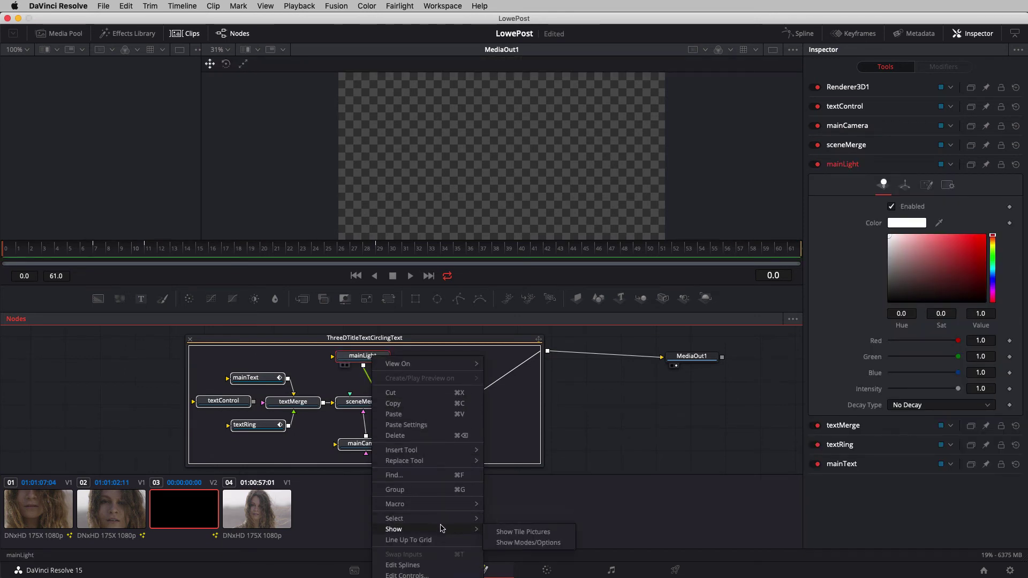
left_click(522, 533)
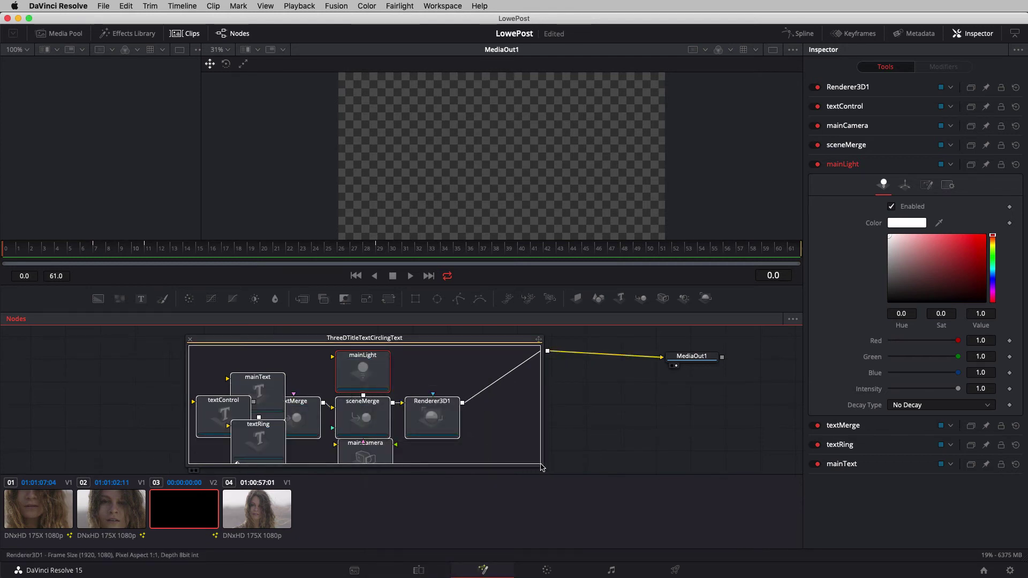
- Hide the clip thumbnails, then enlarge the node graph area and the expanded title group's frame
left_click(186, 33)
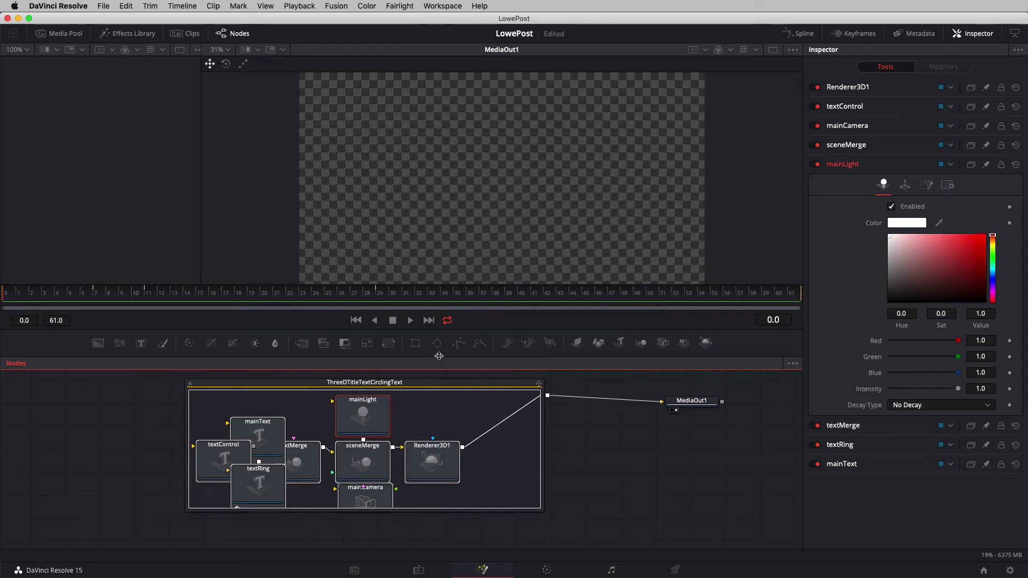
left_click_drag(441, 355, 440, 185)
left_click_drag(542, 346, 703, 500)
mouse_move(376, 344)
left_mouse_down()
mouse_move(428, 361)
mouse_move(377, 334)
left_mouse_up()
- Spread out the overlapping textRing, textControl and mainText nodes around textMerge inside the title group
left_click_drag(344, 231, 294, 357)
left_click(295, 356)
scroll(353, 387, "up", 1)
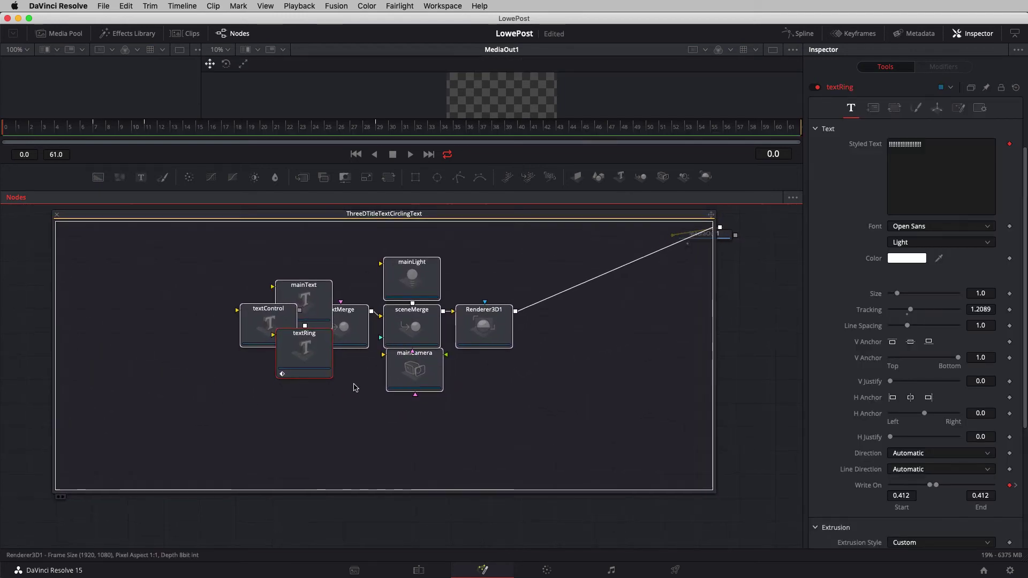
scroll(354, 387, "up", 3)
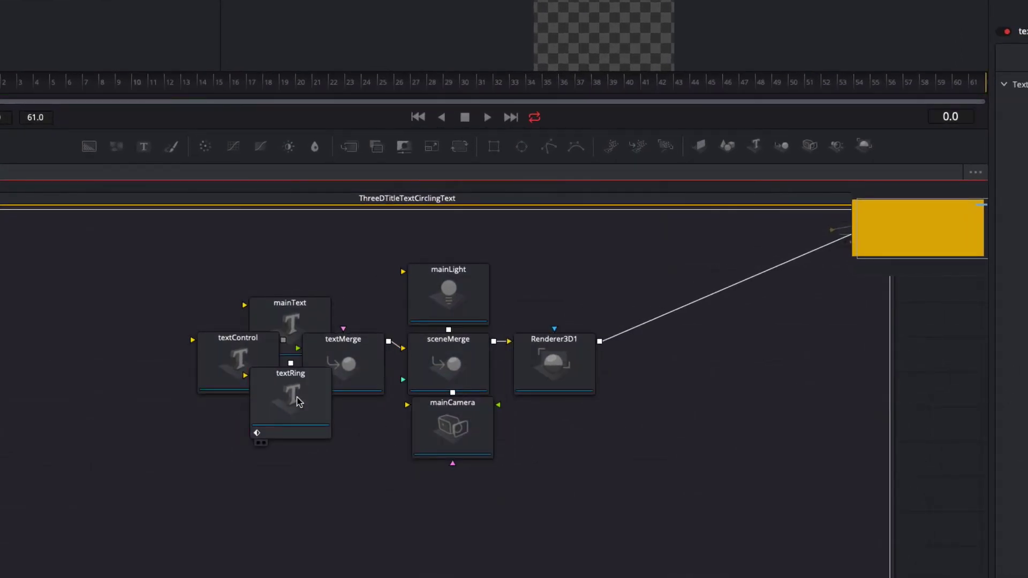
left_click_drag(299, 401, 285, 489)
left_click_drag(242, 369, 177, 403)
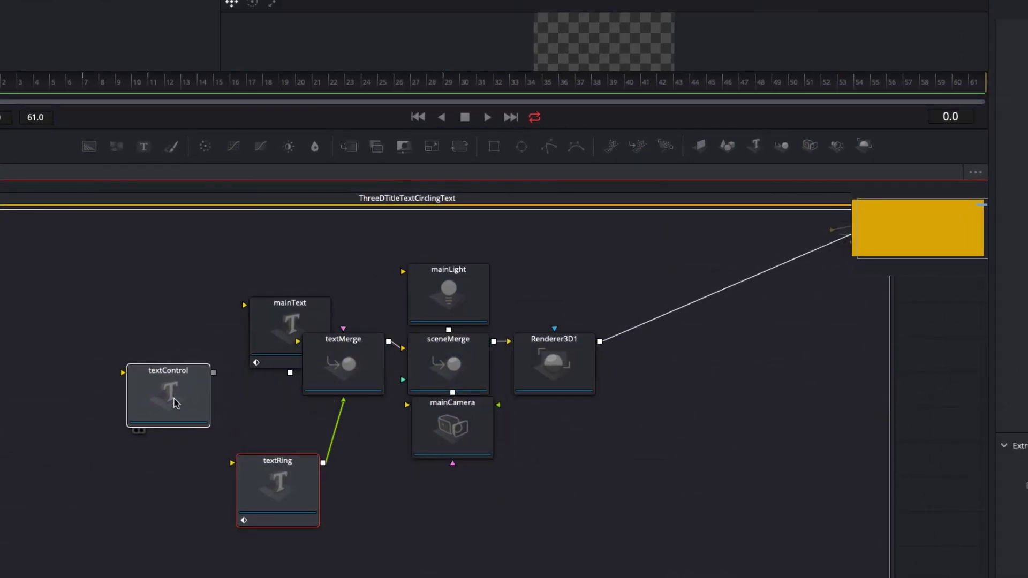
left_click_drag(270, 327, 192, 286)
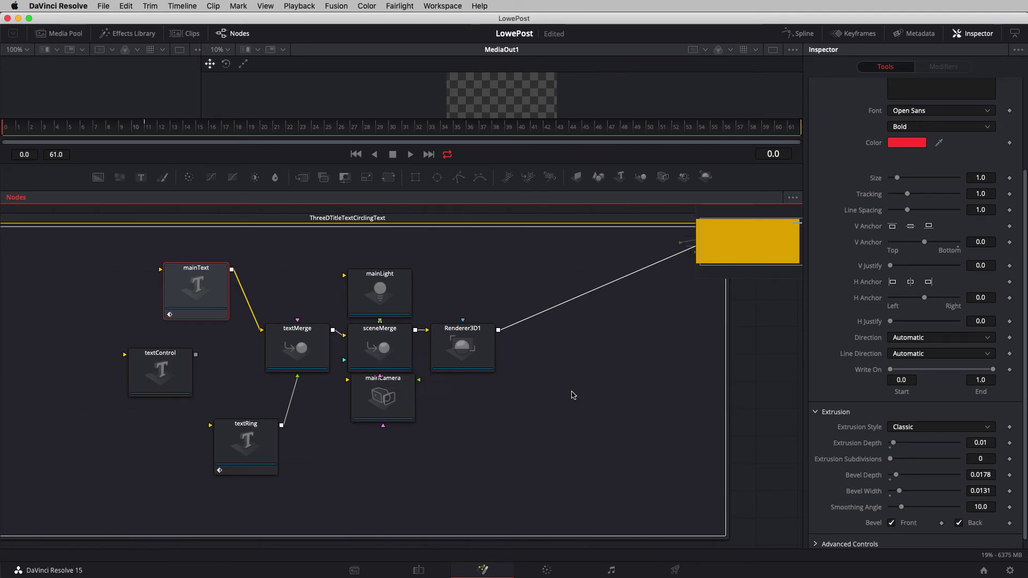
- Turn off the tile pictures for all nodes inside the title group
left_click_drag(596, 445, 146, 263)
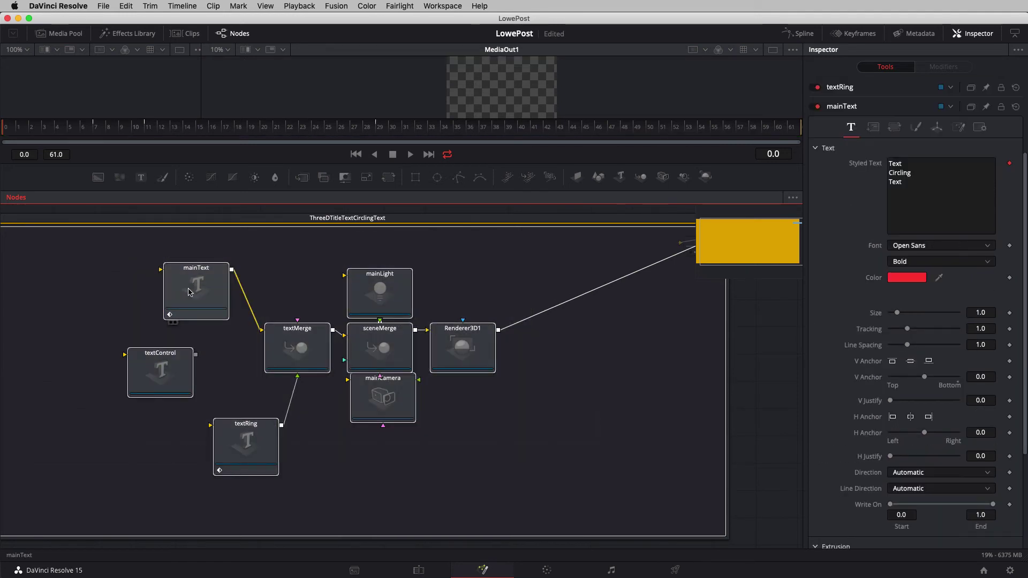
right_click(200, 285)
mouse_move(266, 451)
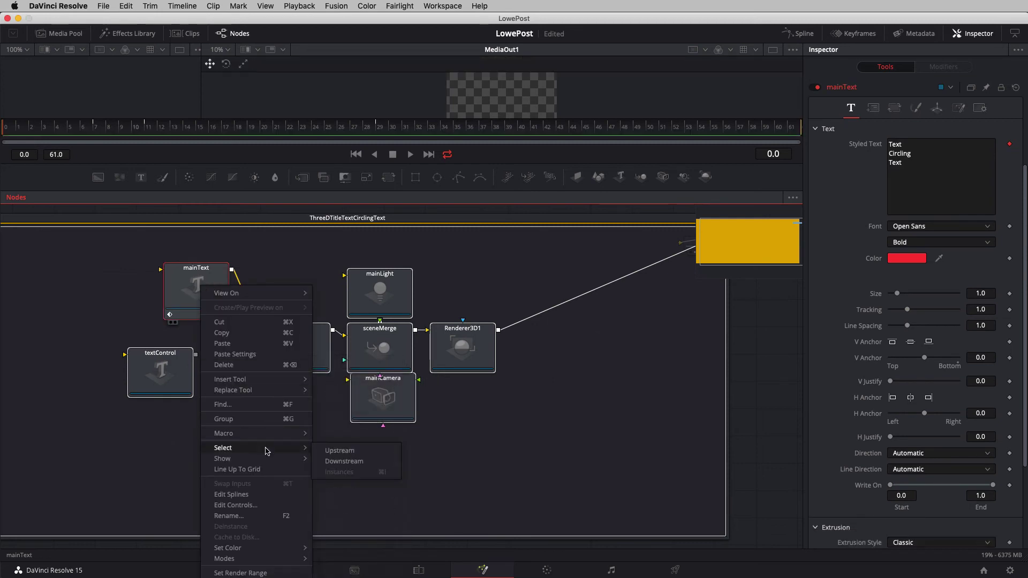
left_click(354, 461)
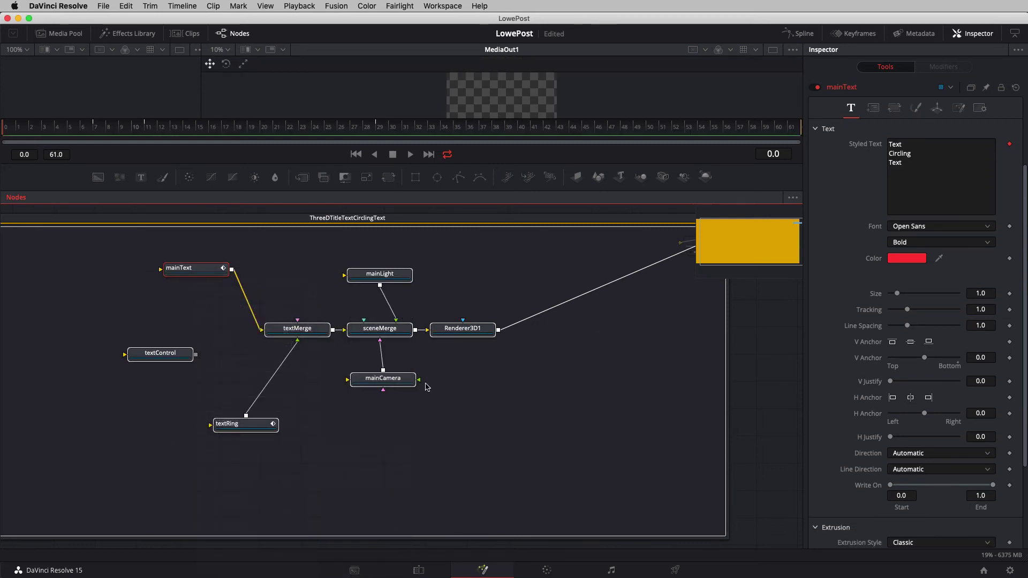
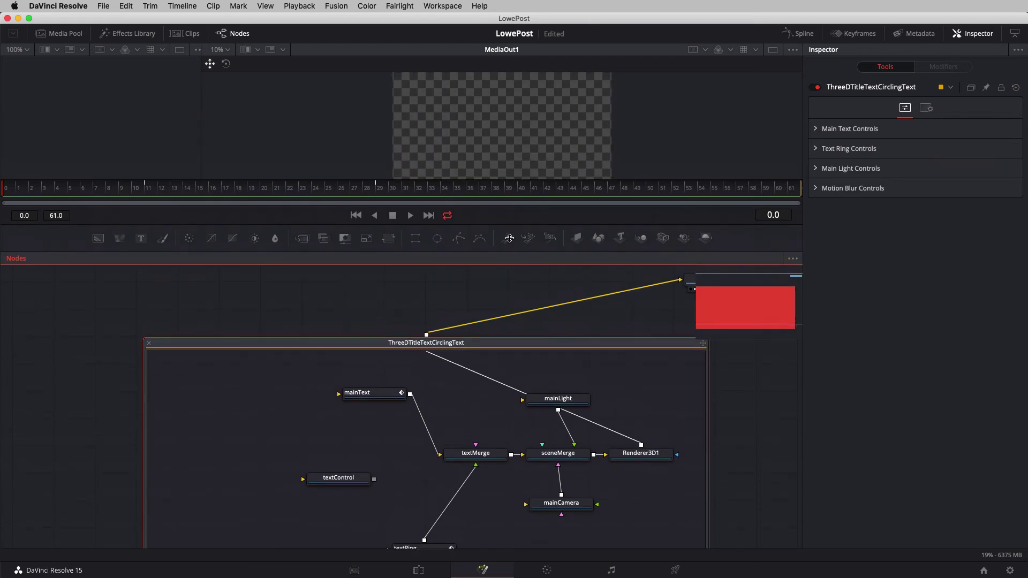
- Move the expanded title group clear of MediaOut1 and preview the title at frame 25
scroll(476, 428, "down", 5)
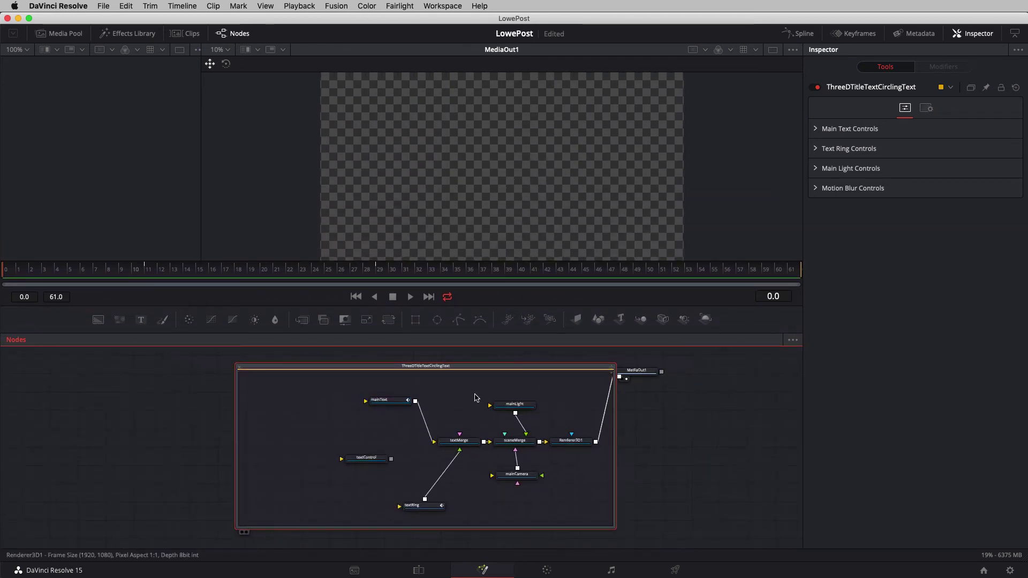
left_click_drag(487, 369, 394, 364)
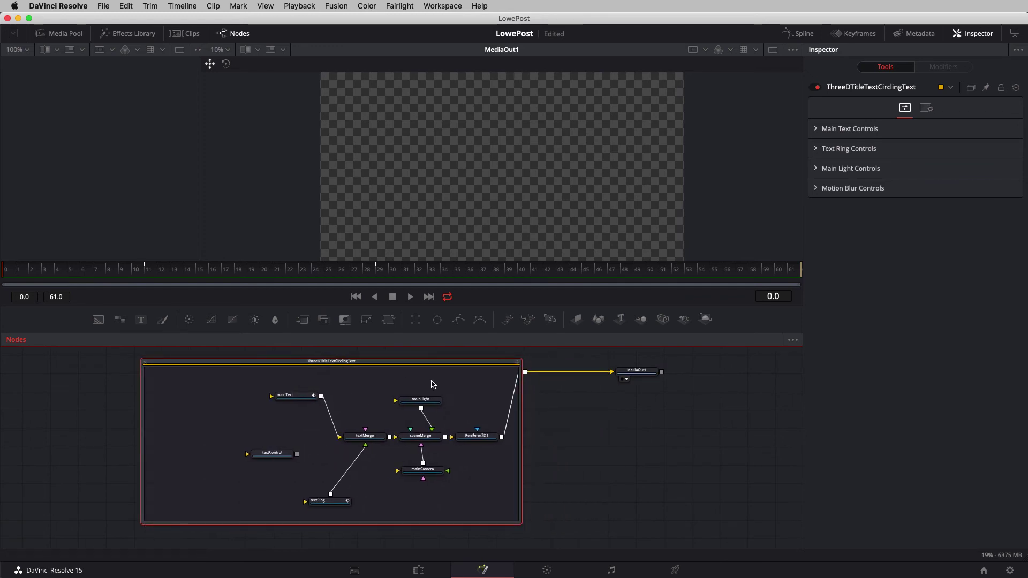
left_click_drag(486, 363, 465, 363)
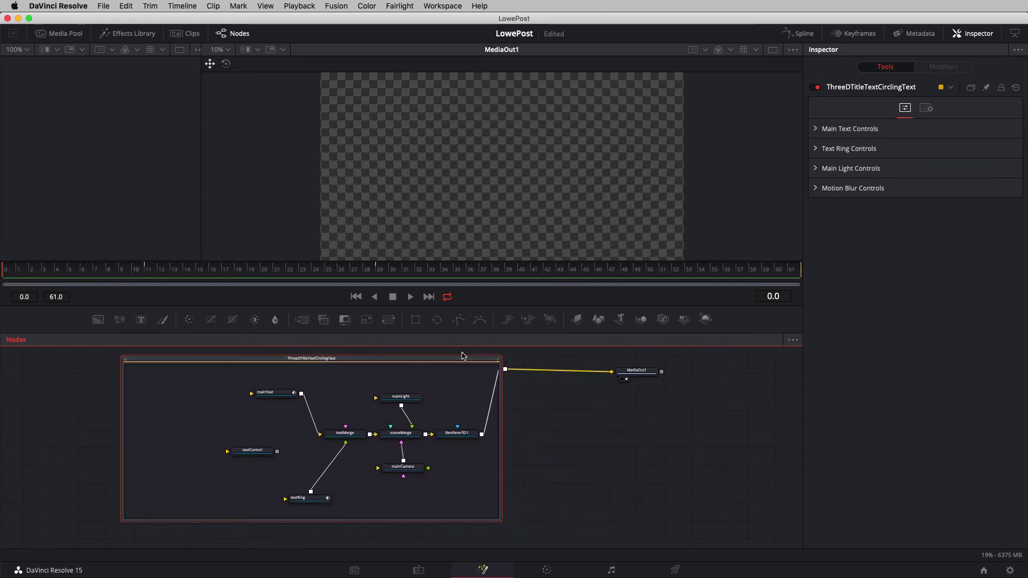
scroll(349, 423, "up", 3)
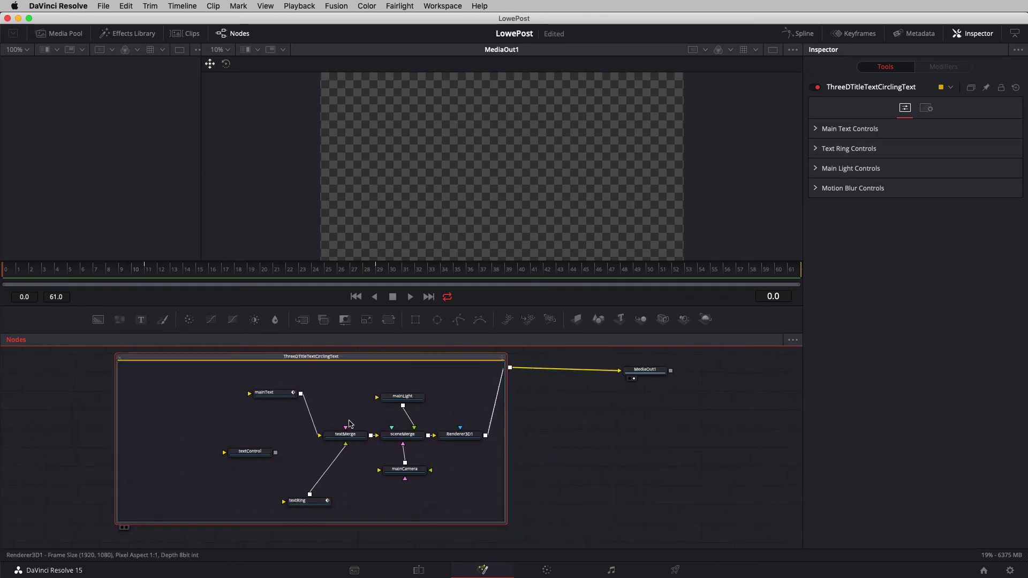
scroll(350, 424, "up", 1)
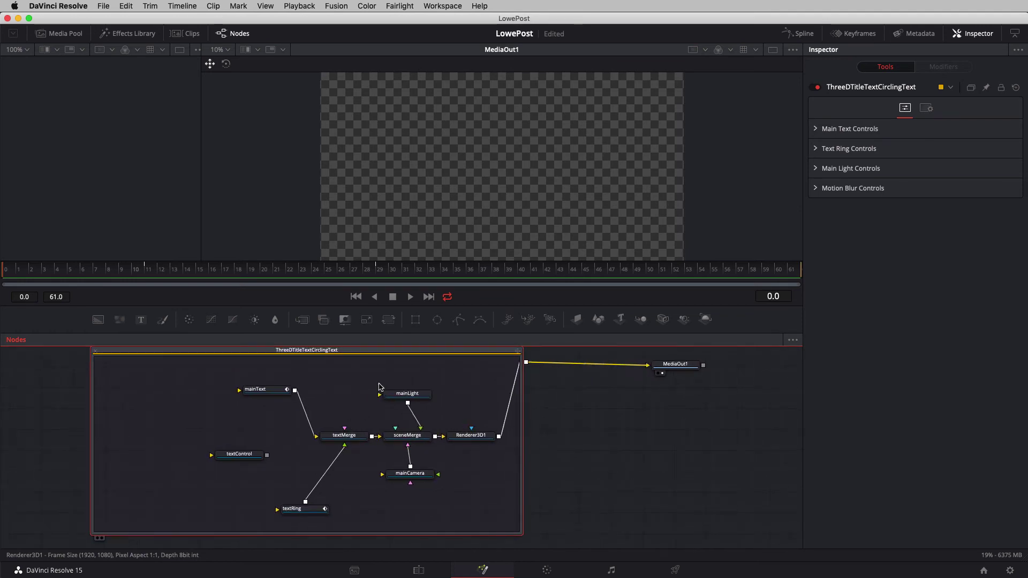
left_click(312, 276)
left_click_drag(312, 276, 328, 276)
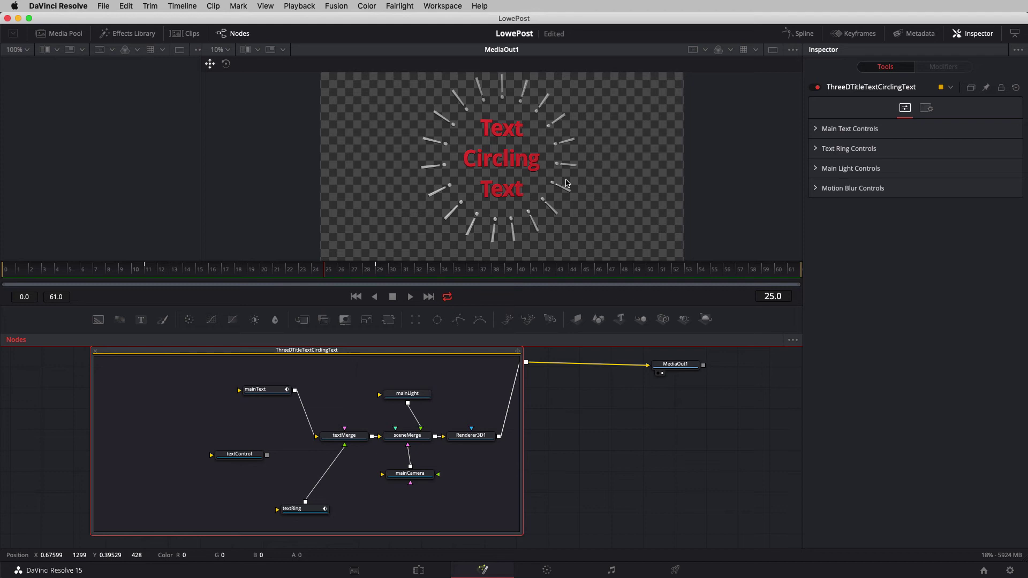
- Return to the edit timeline, select the 3D Title Text Circling Text clip on Video 2 and expand its Text Ring Controls
left_click(419, 571)
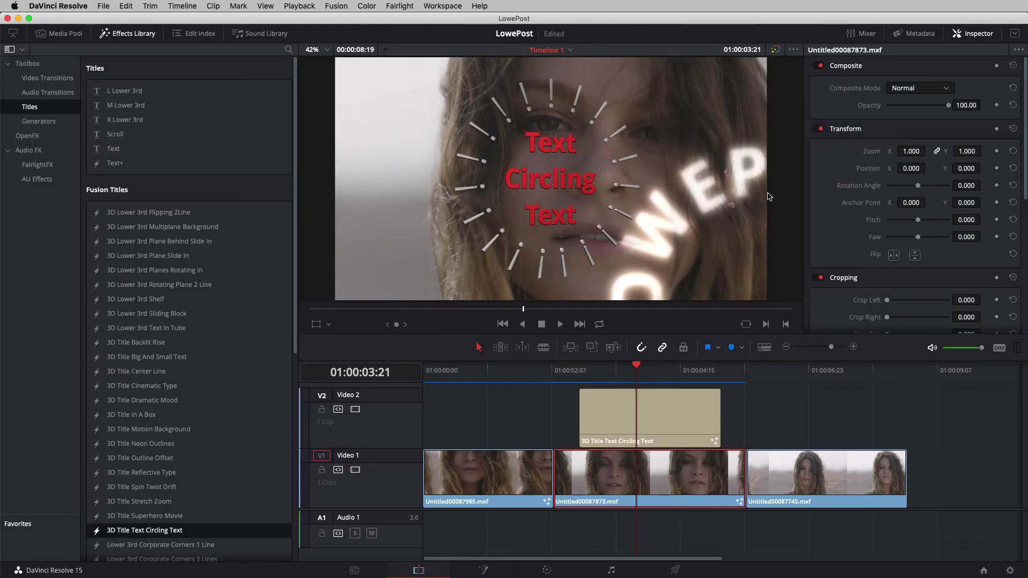
left_click(679, 407)
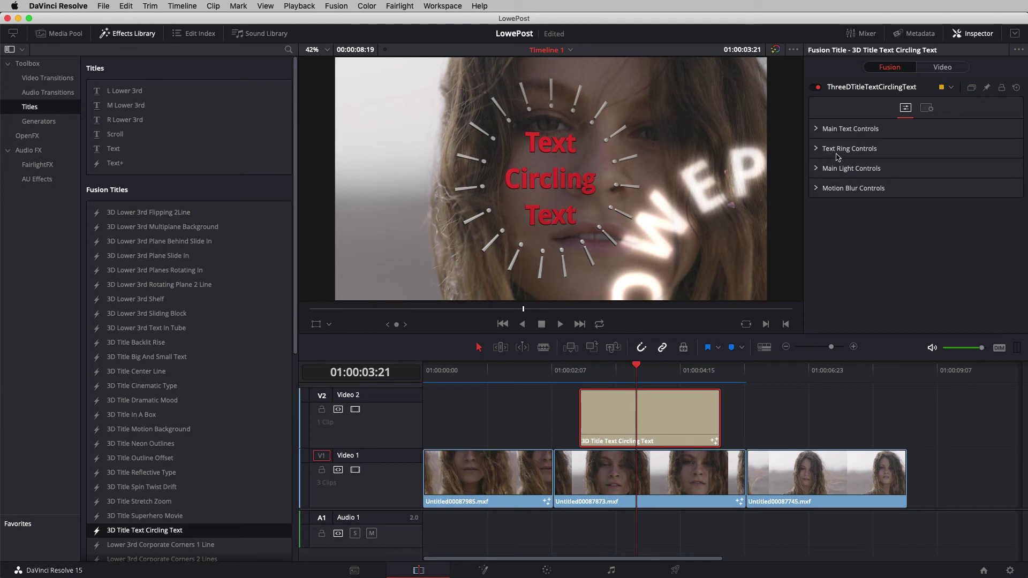
left_click(803, 147)
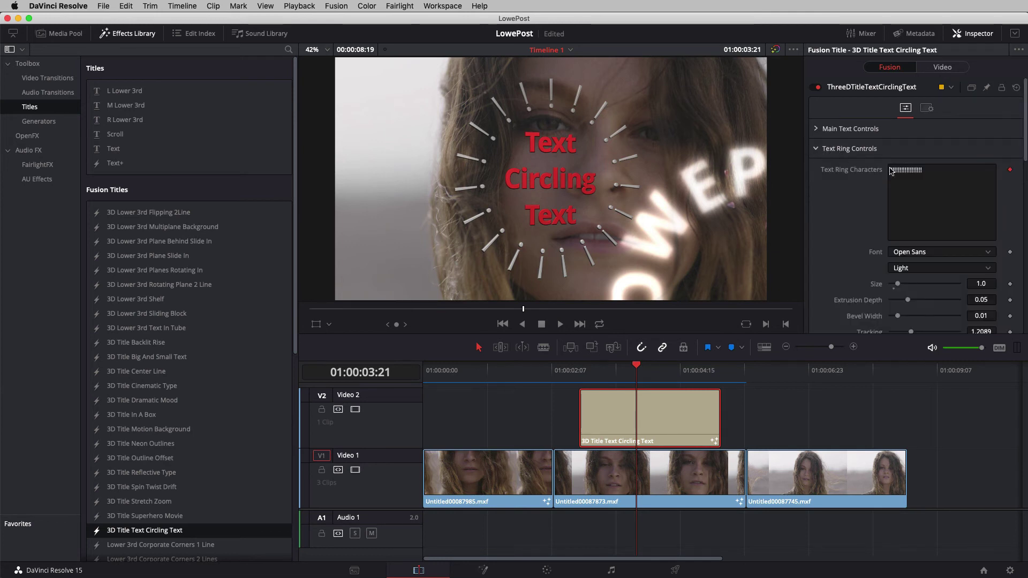
- Try LLLLL as the text ring characters, then clear them
type("LLLLL")
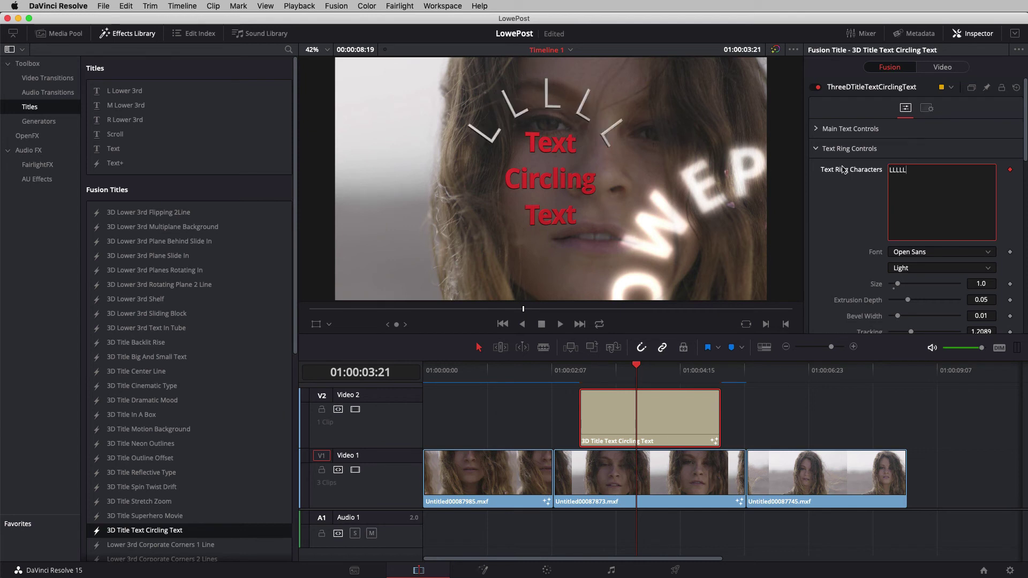
key("BackSpace")
key("BackSpace")
key("BackSpace")
key("BackSpace")
key("BackSpace")
- Enter a row of twelve vertical bars as the text ring characters
type("||")
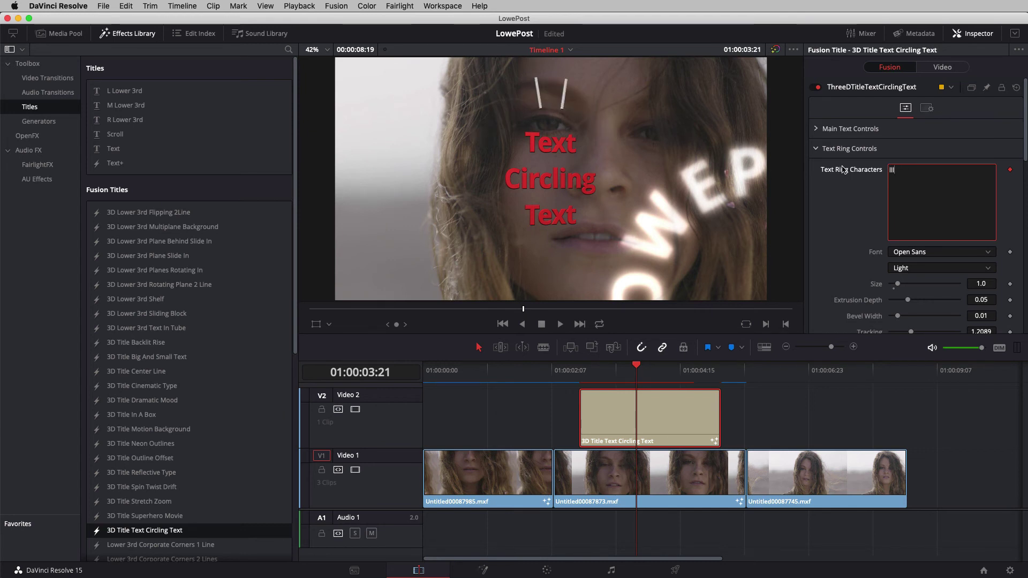
type("||||||||")
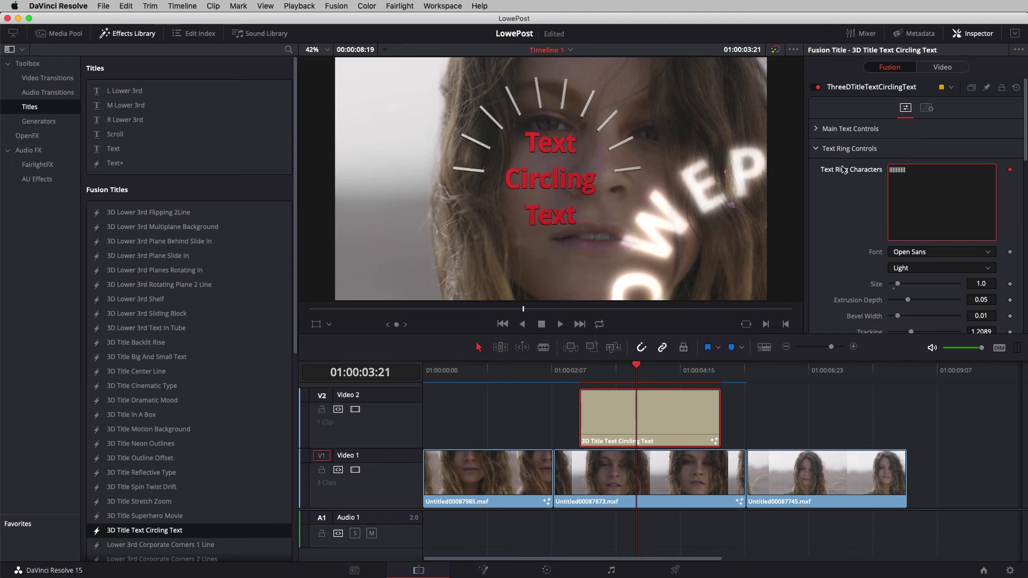
type("||")
- Set the text ring's font to Webdings
left_click(935, 252)
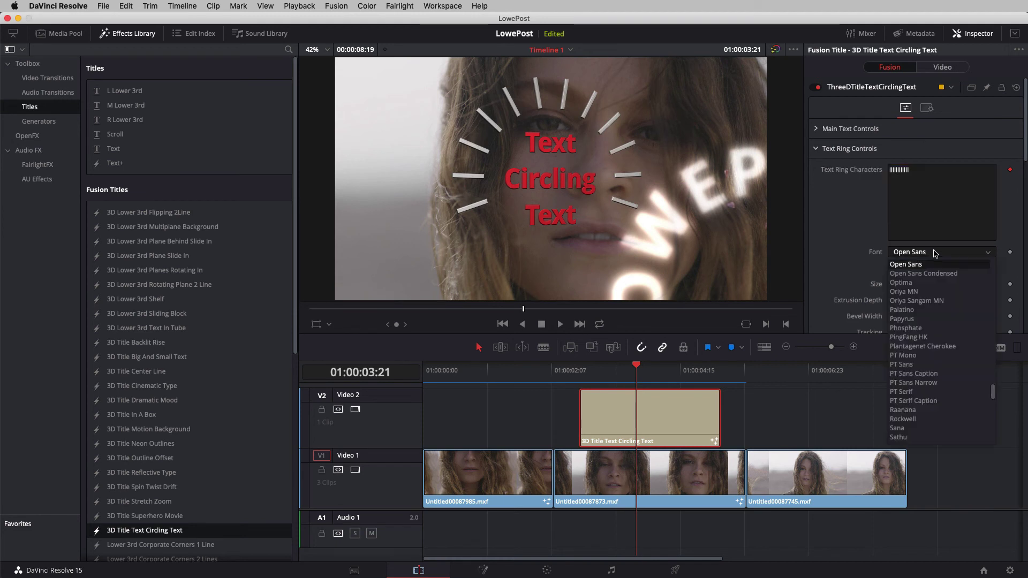
scroll(927, 312, "down", 10)
scroll(927, 312, "down", 4)
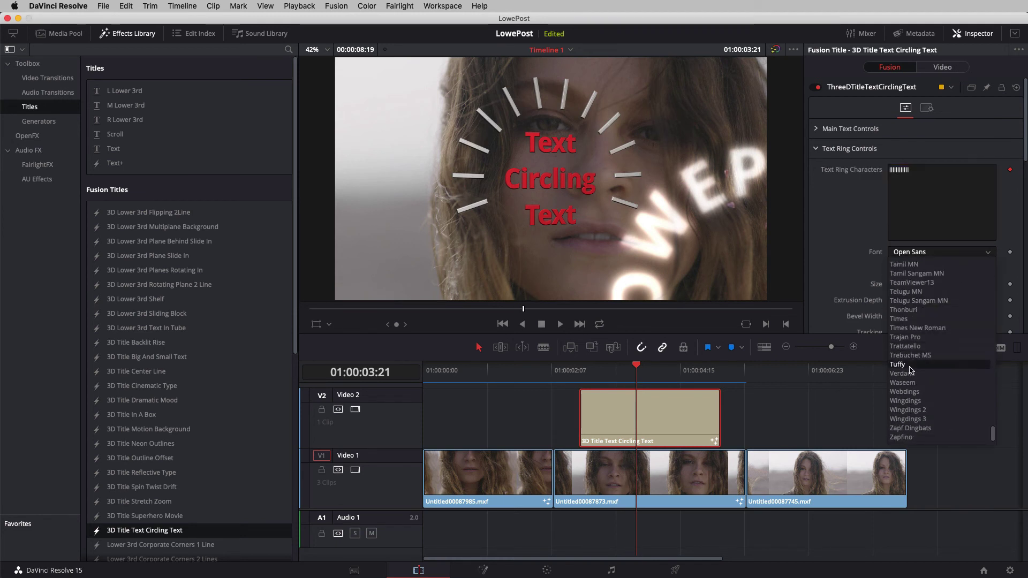
left_click(912, 391)
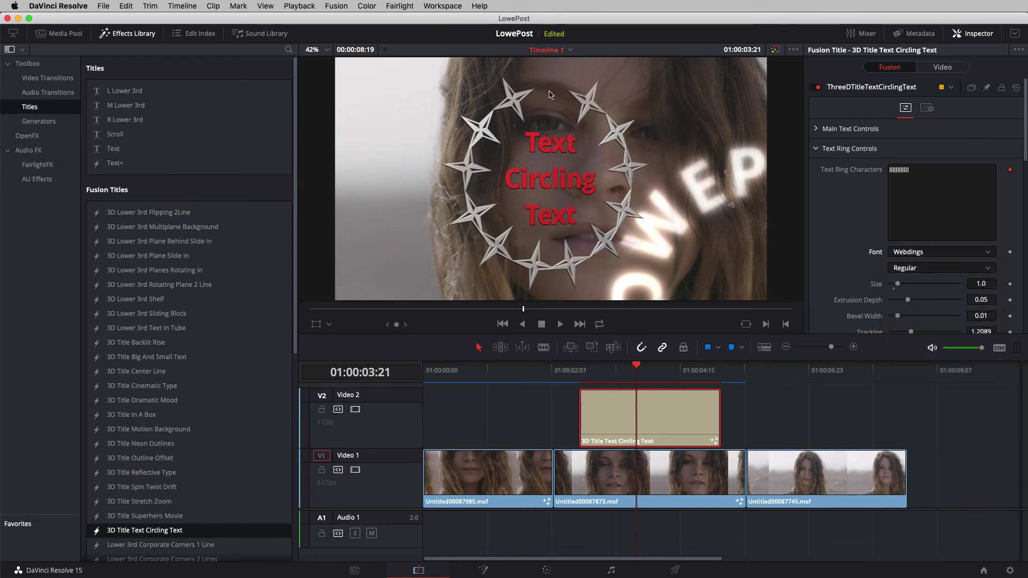
- Shorten the text ring characters to seven vertical bars
left_click(921, 169)
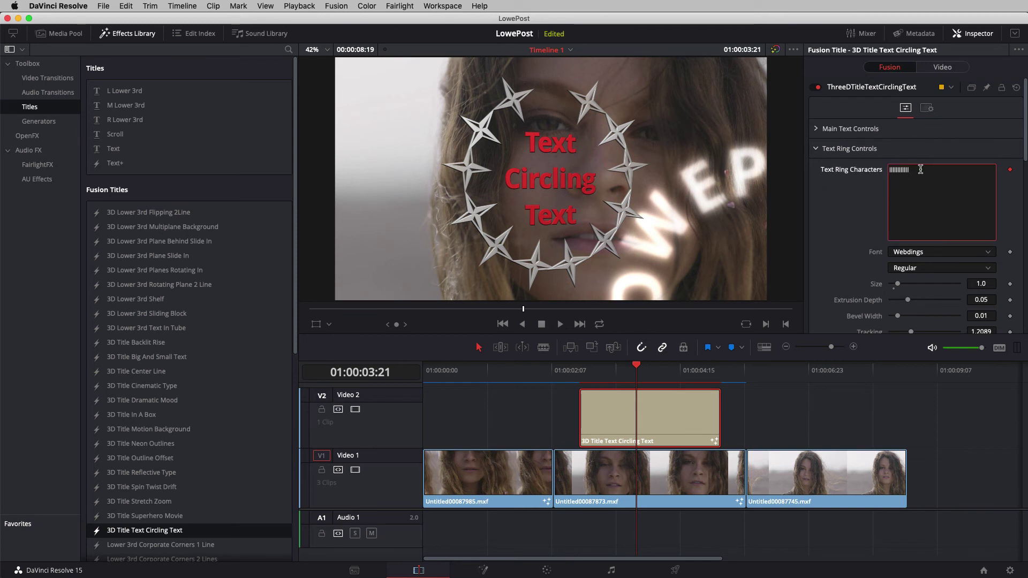
key("BackSpace")
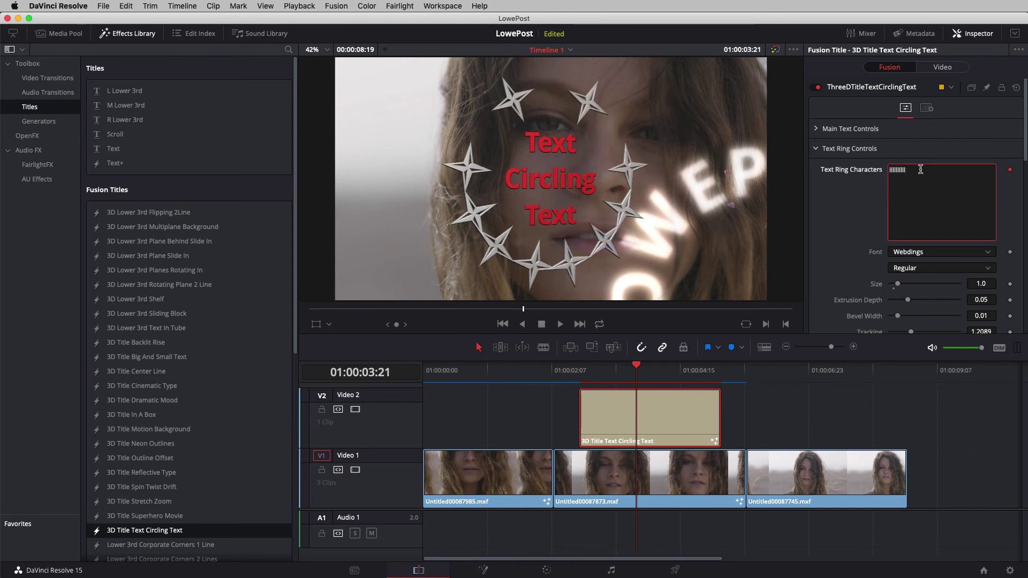
key("BackSpace")
key("BackSpace")
key("BackSpace")
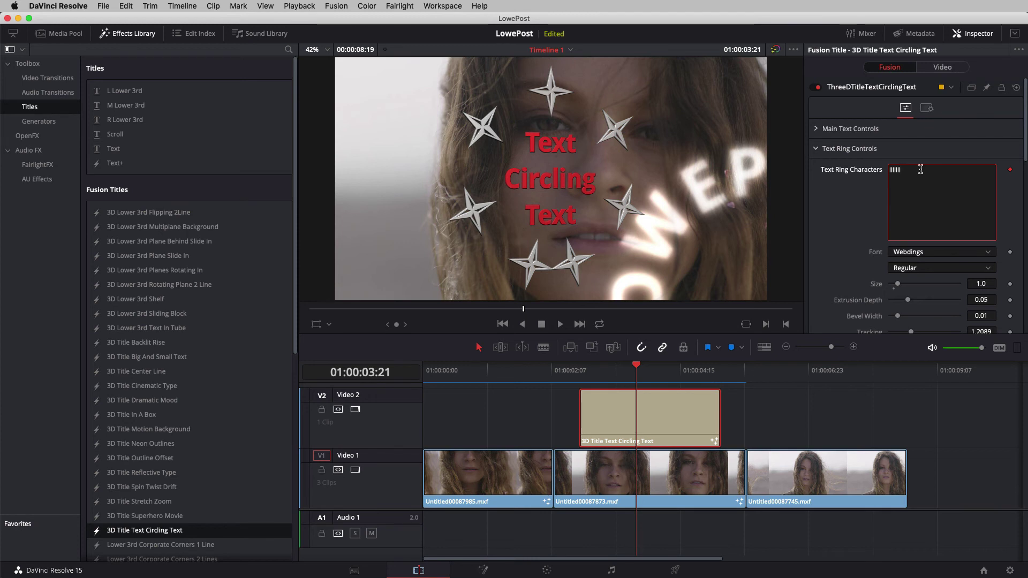
- Open the title in Fusion, move the textRing node closer to textControl and set its circle layout width to 2.268
left_click(482, 570)
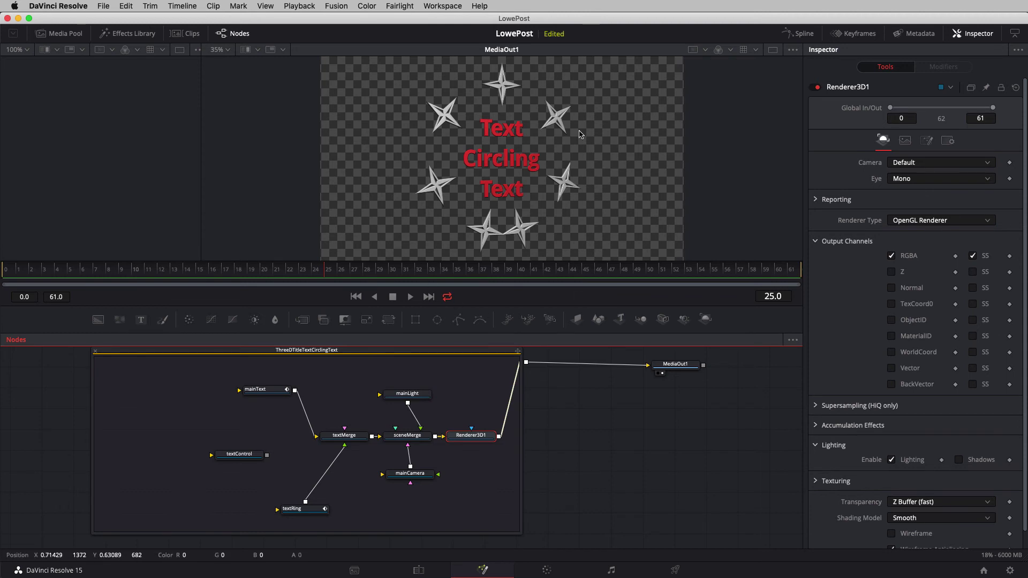
left_click_drag(307, 511, 288, 489)
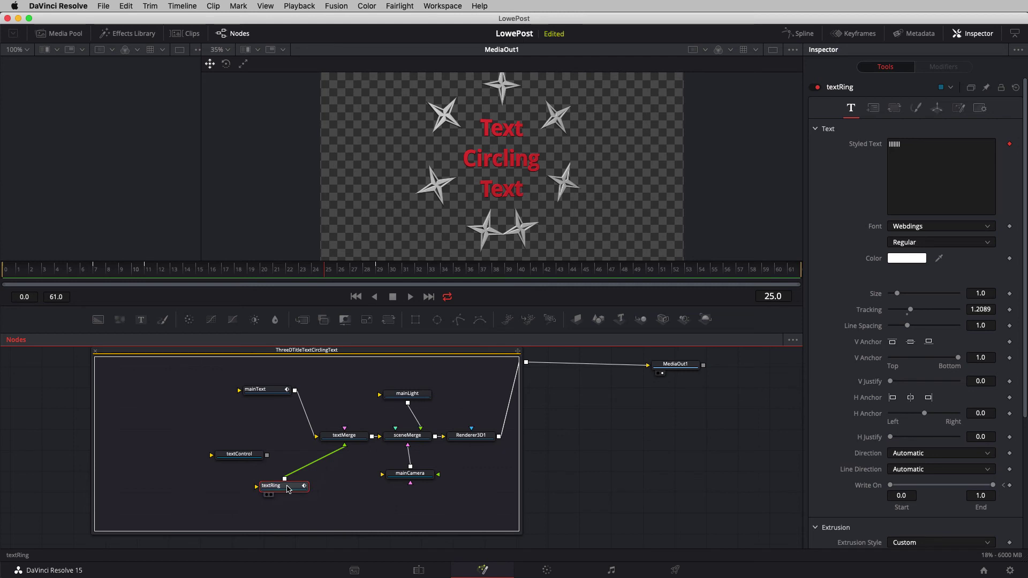
left_click(875, 109)
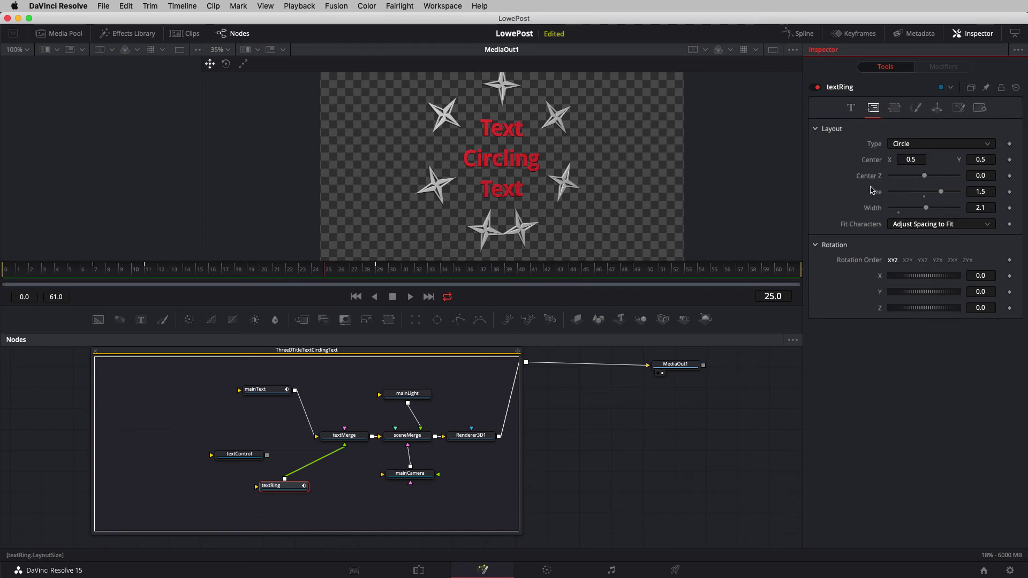
left_click_drag(926, 209, 928, 210)
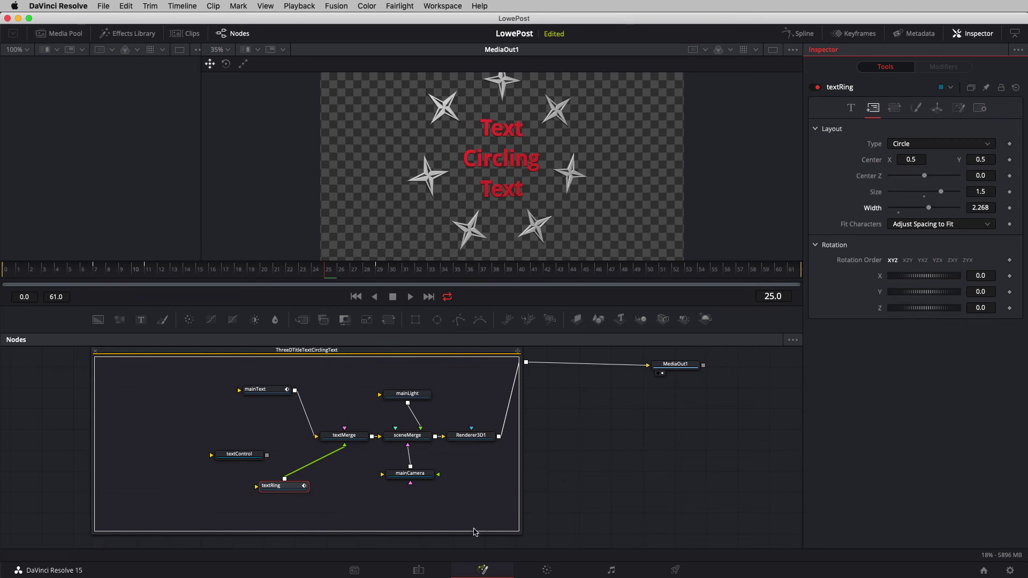
- Return to the edit timeline, set the text ring's colour to blue with hue 0.676116 and saturation 0.760784, and scrub through the title
left_click(418, 571)
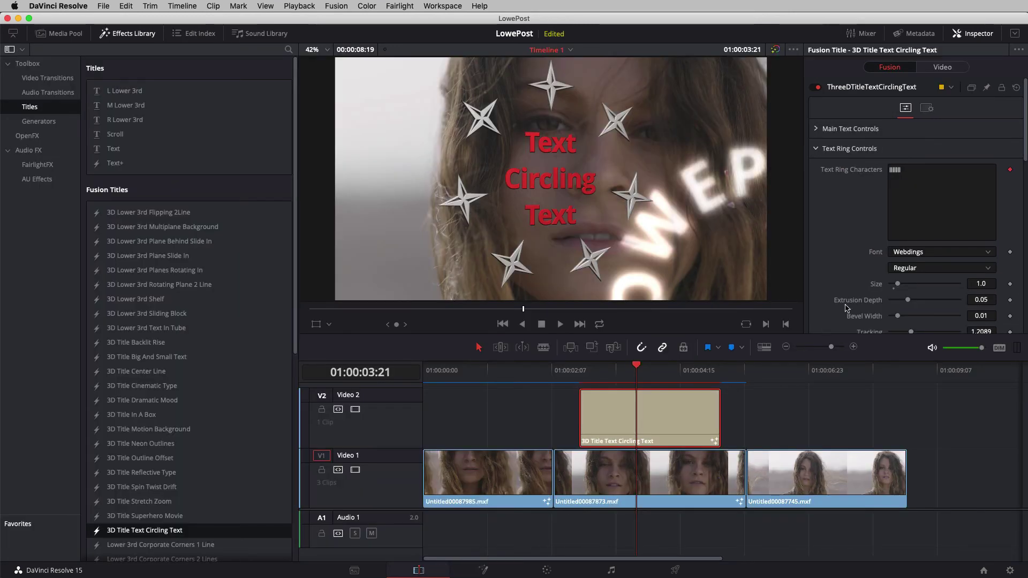
scroll(826, 205, "down", 5)
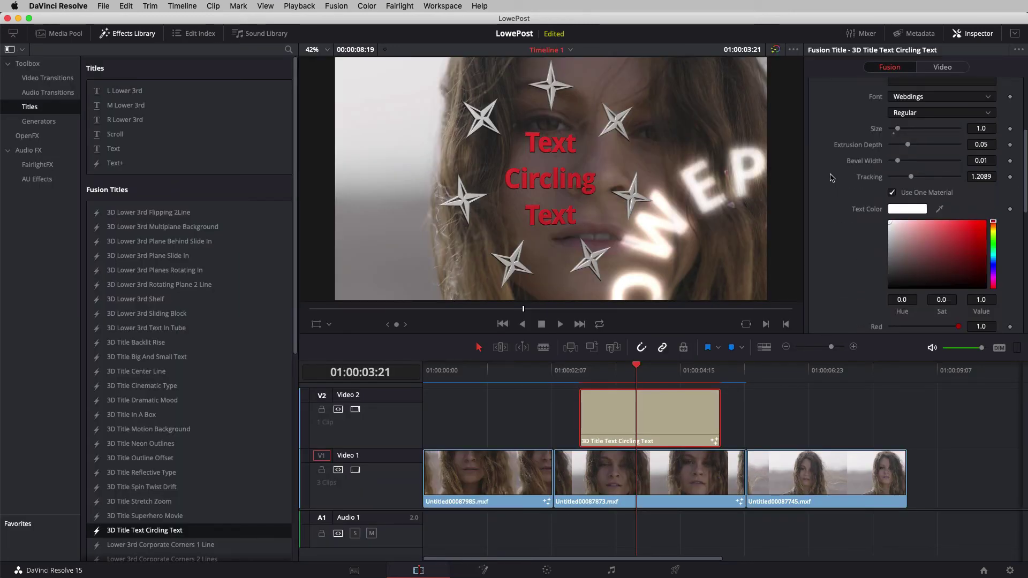
left_click(895, 208)
left_click_drag(316, 286, 297, 313)
left_click(346, 385)
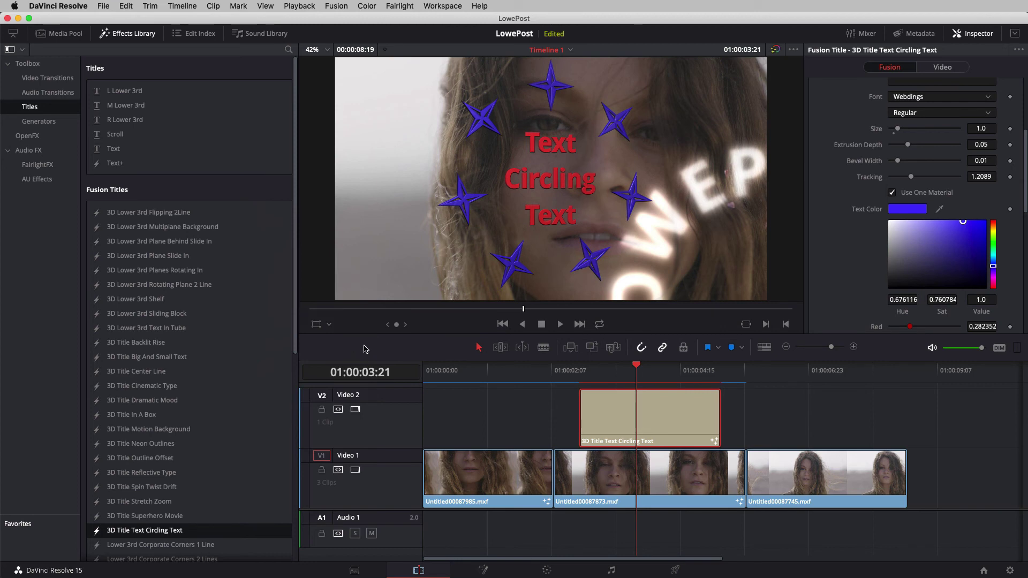
left_click_drag(594, 369, 675, 376)
left_click(686, 371)
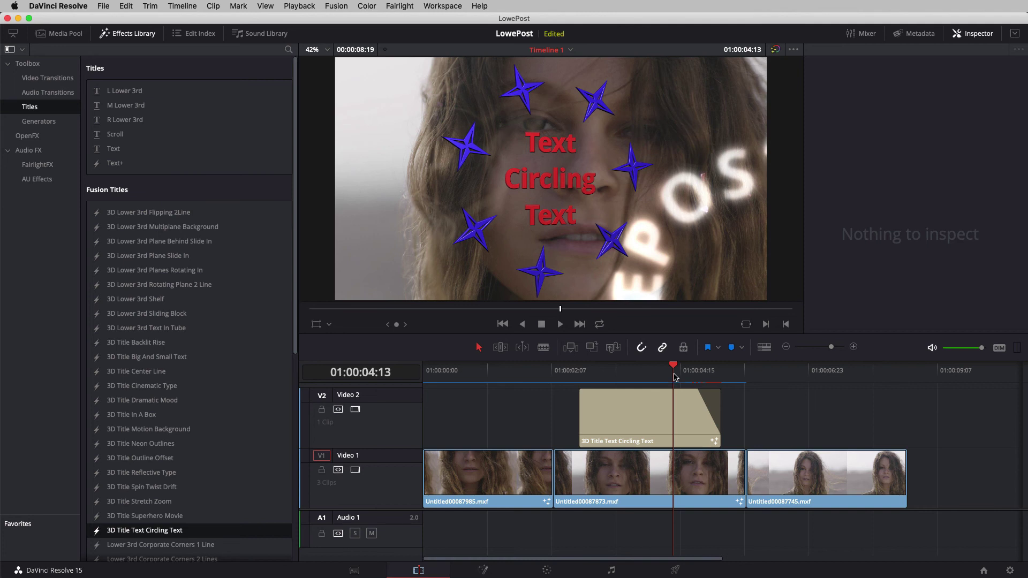
- Select the title clip on Video 2, replace its main text with LOWEPOST and collapse the Main Text Controls
left_click(674, 402)
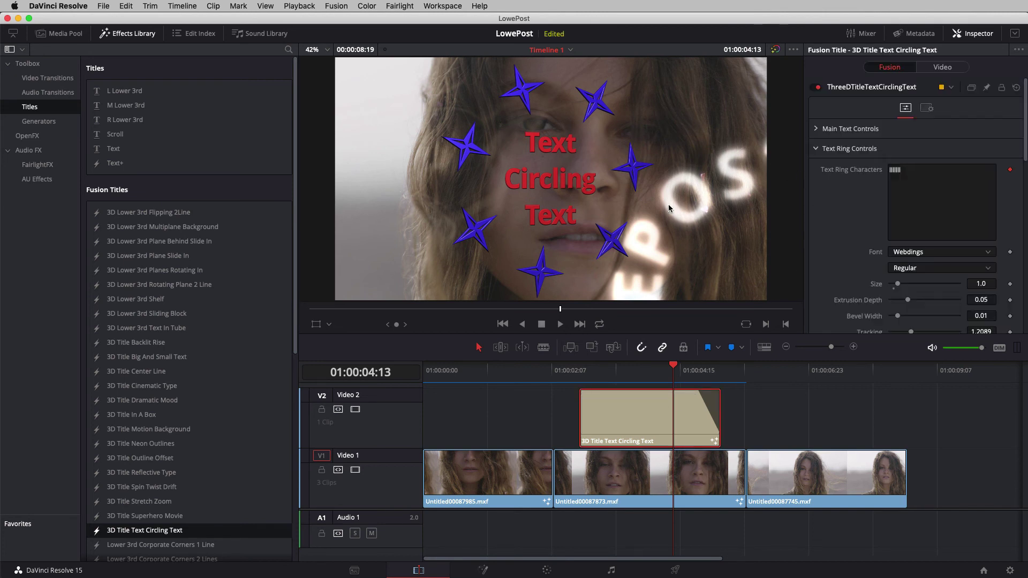
left_click(817, 149)
left_click(823, 130)
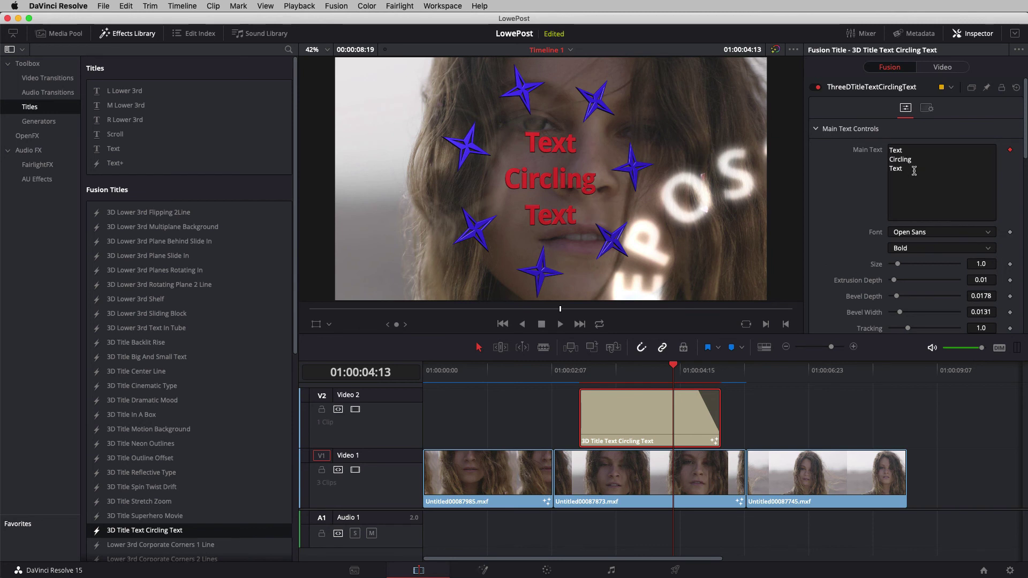
key("BackSpace")
type("LOWEPOST")
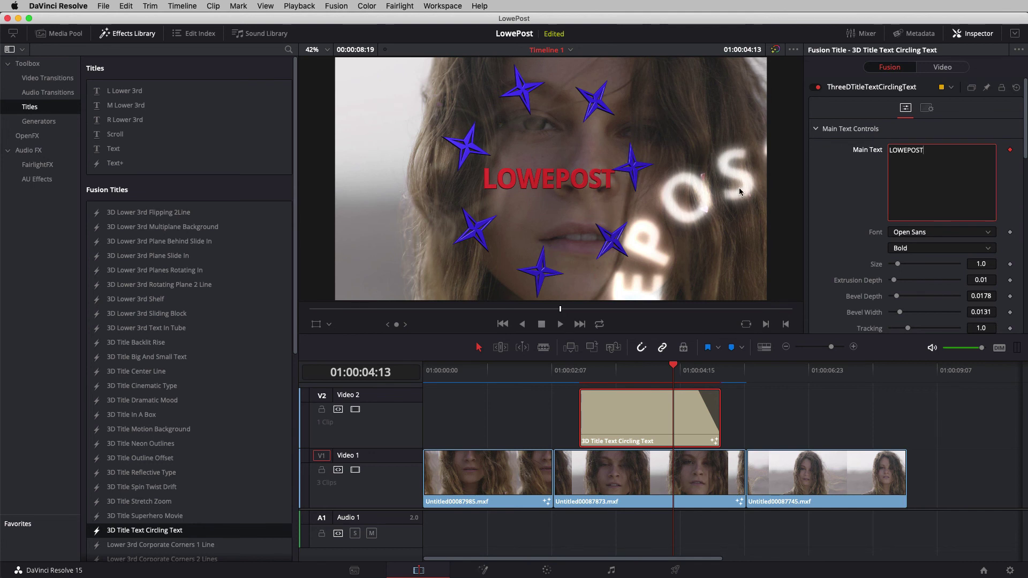
left_click(816, 129)
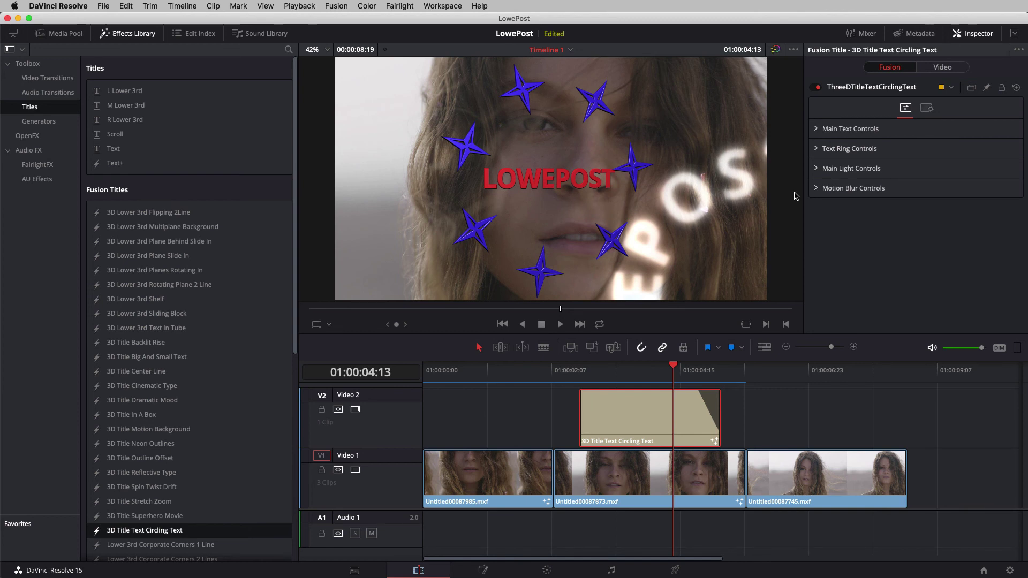
- Open the title in Fusion, collapse the ThreeDTitleTextCirclingText group and line it up in a row with MediaOut1
left_click(484, 569)
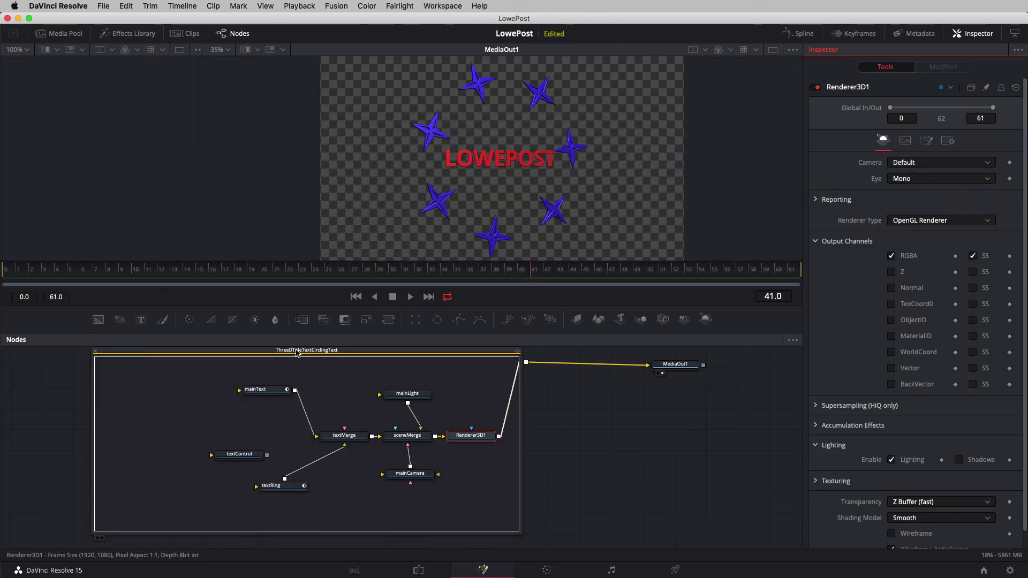
left_click(95, 354)
left_click_drag(215, 356, 489, 414)
scroll(560, 423, "up", 3)
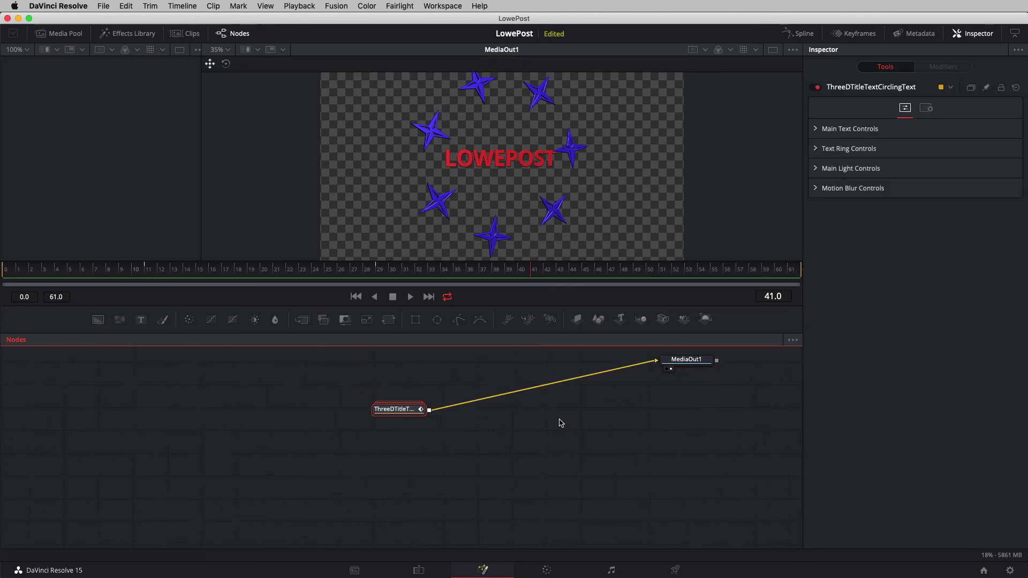
left_click_drag(606, 399, 473, 420)
left_click_drag(590, 376, 503, 432)
left_click_drag(236, 432, 259, 426)
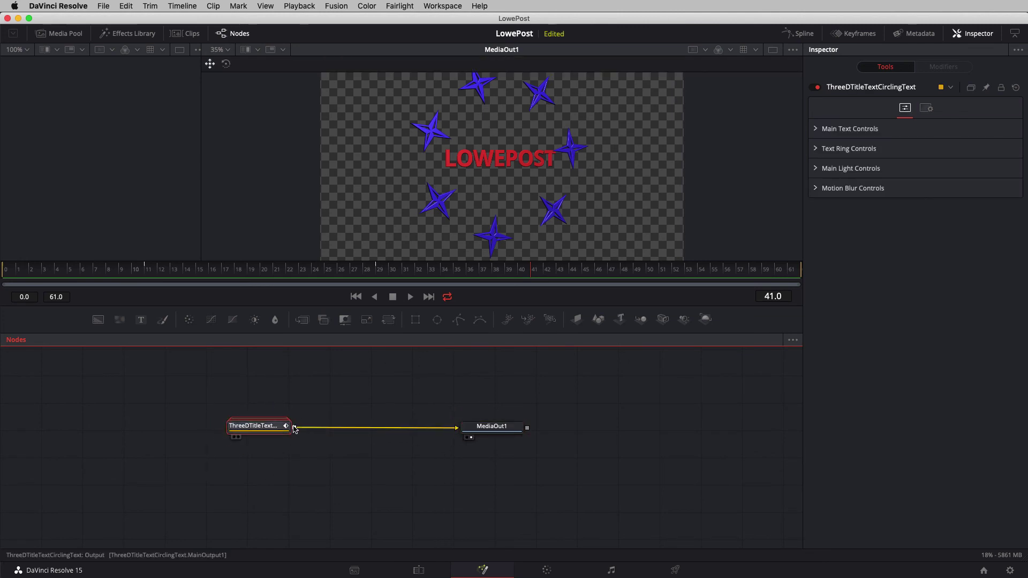
- Insert a Transform node between the title group and MediaOut1 and show the guides in the viewer
left_click(390, 327)
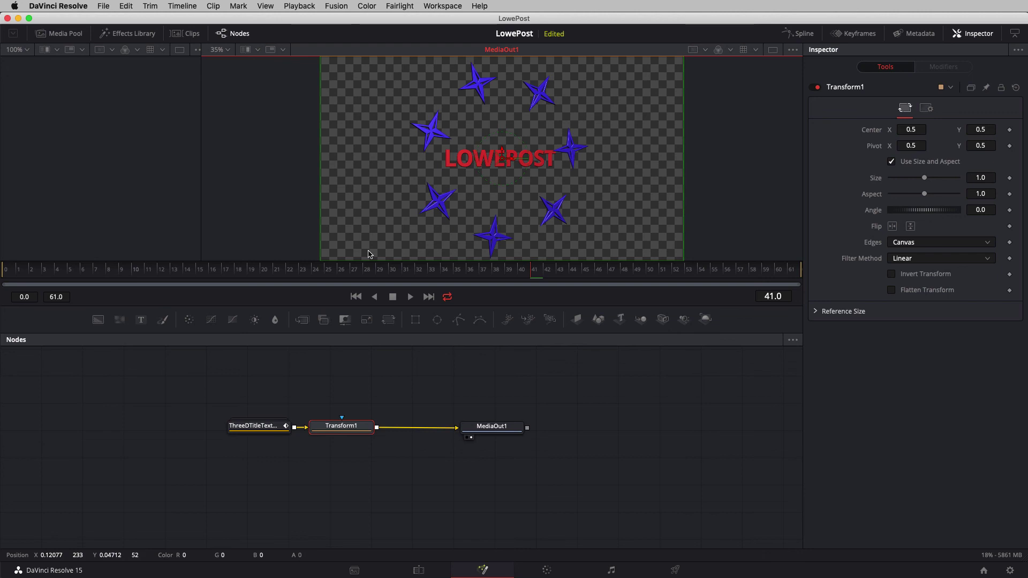
right_click(479, 198)
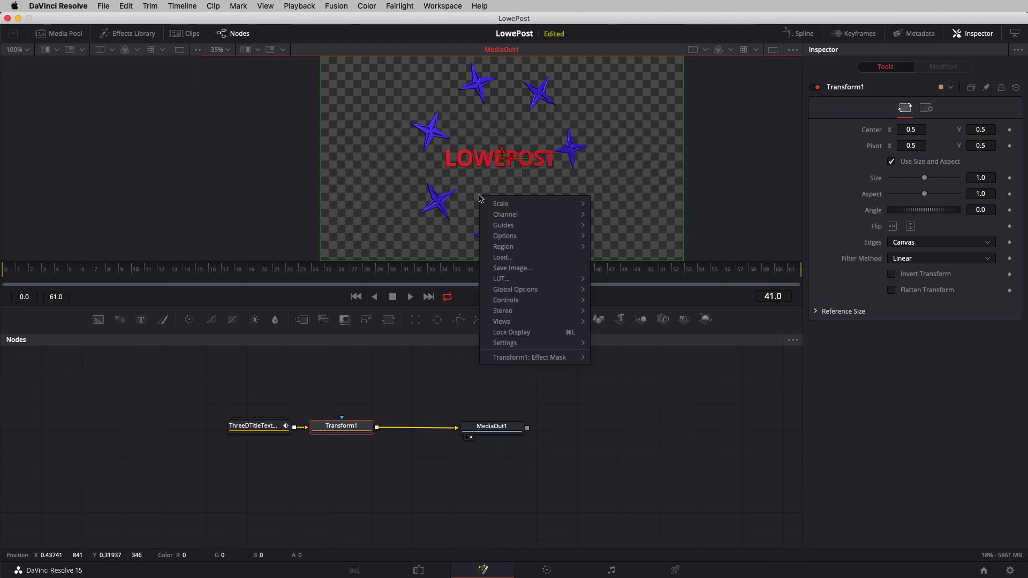
mouse_move(522, 227)
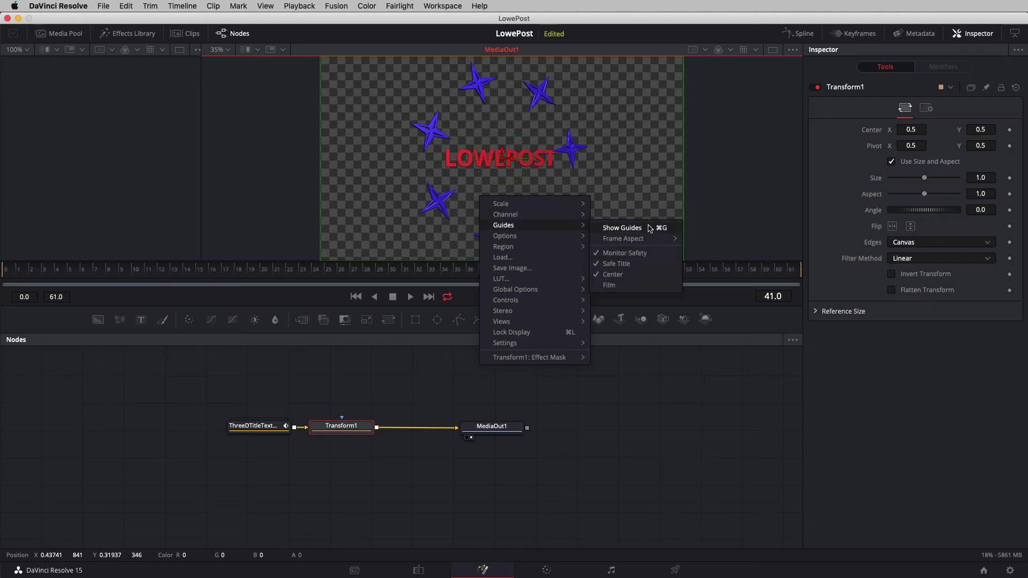
left_click(627, 276)
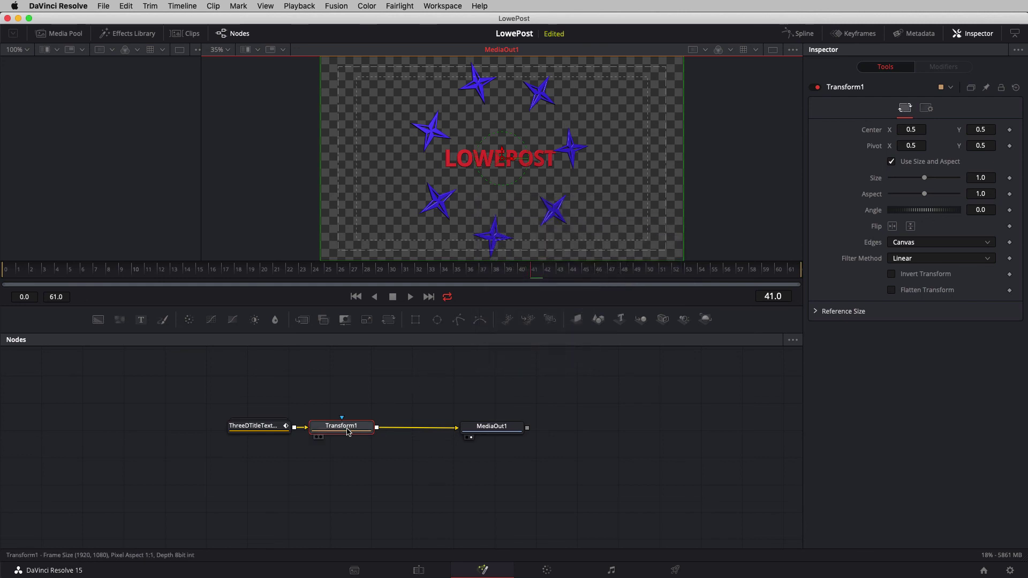
- Scale the title to 0.38, move its center to about X 0.164, Y 0.120, and check it in the edit timeline
left_click_drag(924, 178, 903, 184)
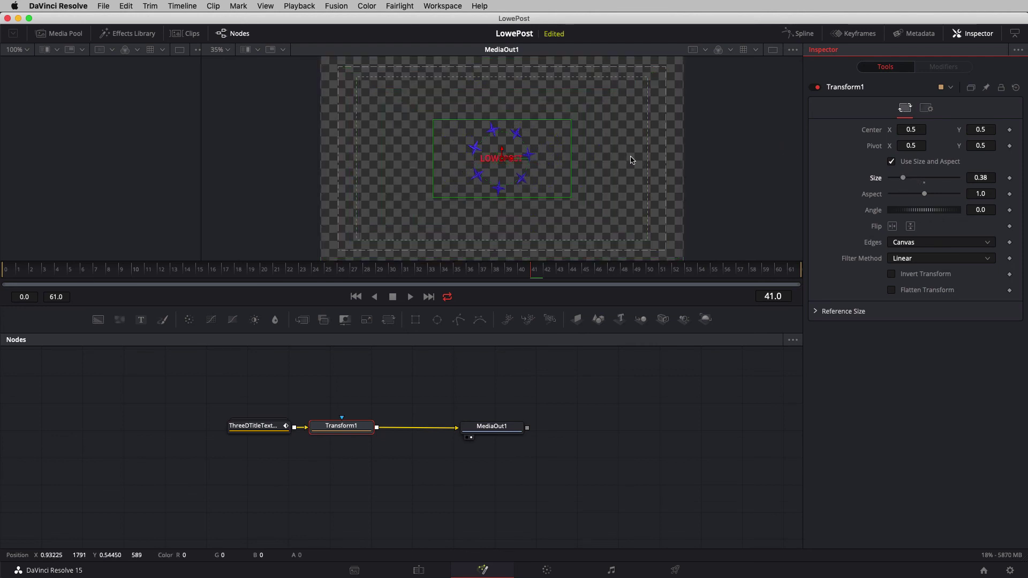
left_click_drag(502, 155, 383, 238)
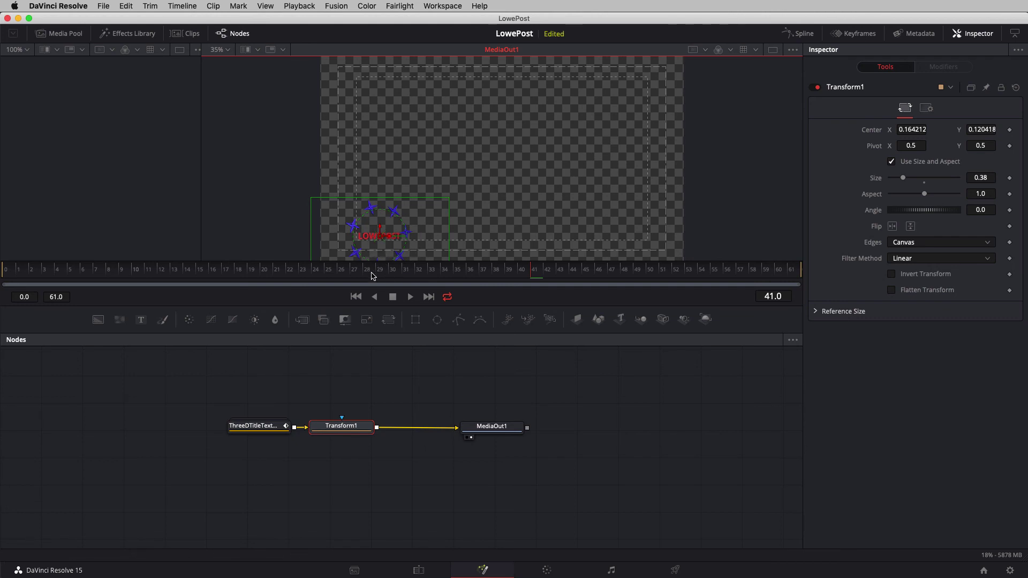
left_click(418, 570)
left_click_drag(665, 369, 643, 382)
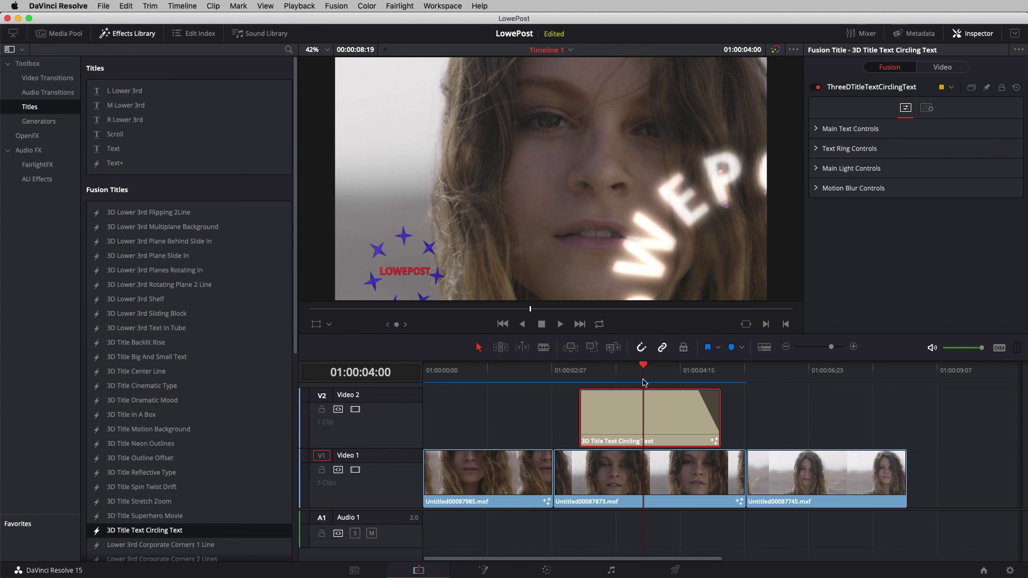
- Hide the Effects Library, show the Media Pool and add a bin named Titles under Master
left_click(133, 37)
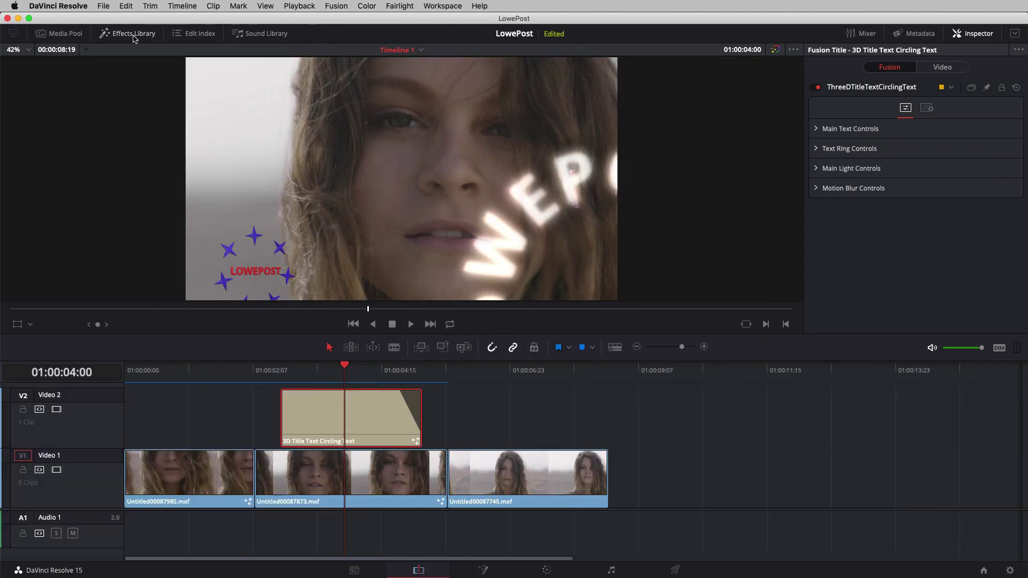
left_click(66, 34)
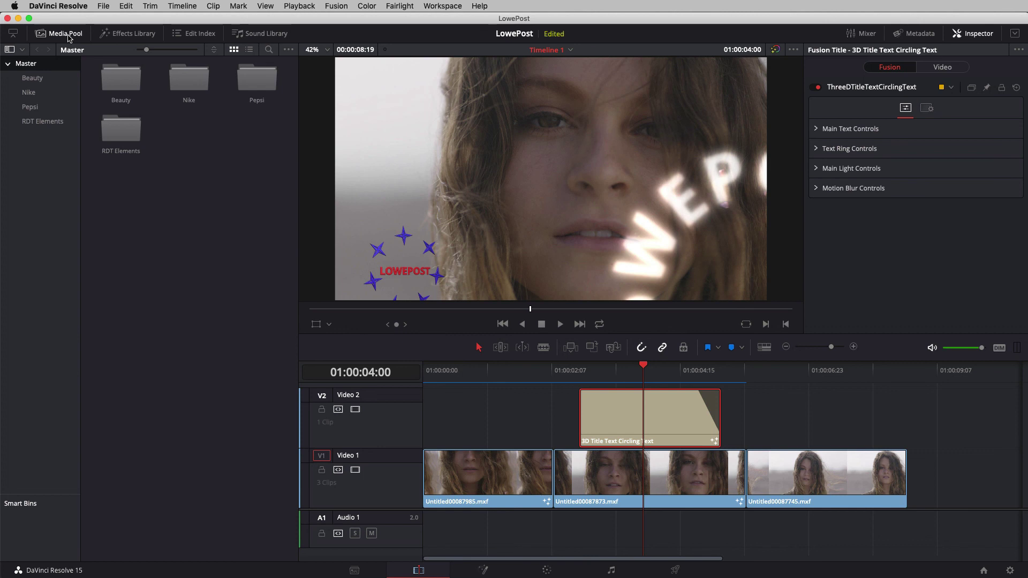
right_click(170, 127)
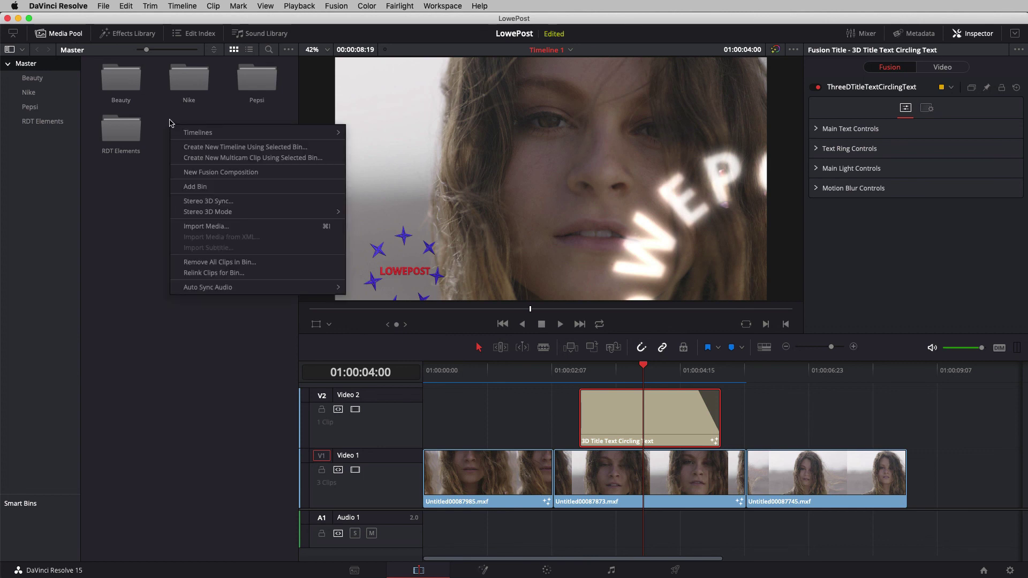
left_click(196, 187)
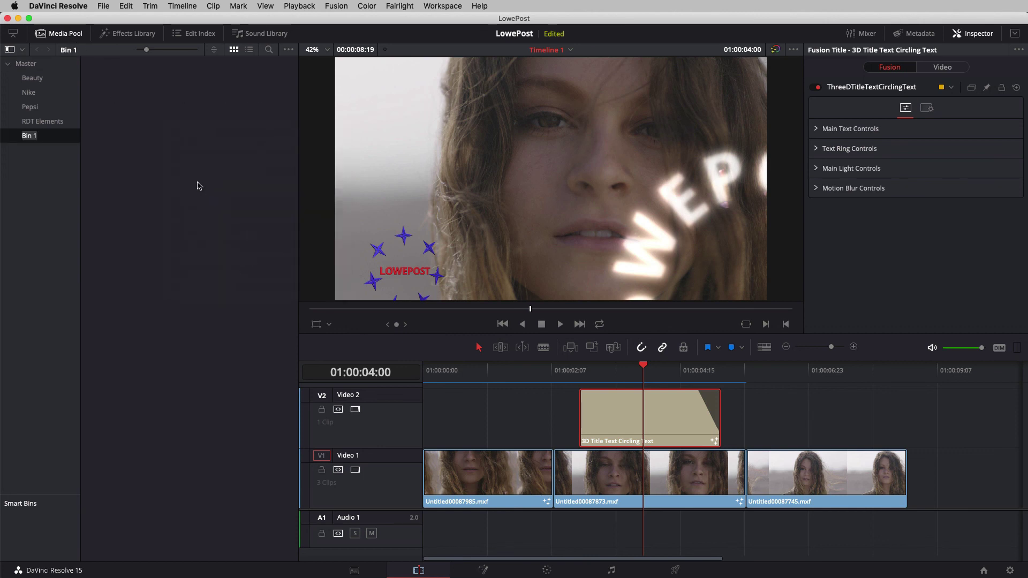
key("Return")
type("Titles")
key("BackSpace")
key("BackSpace")
key("BackSpace")
key("BackSpace")
key("BackSpace")
type("itles")
key("Return")
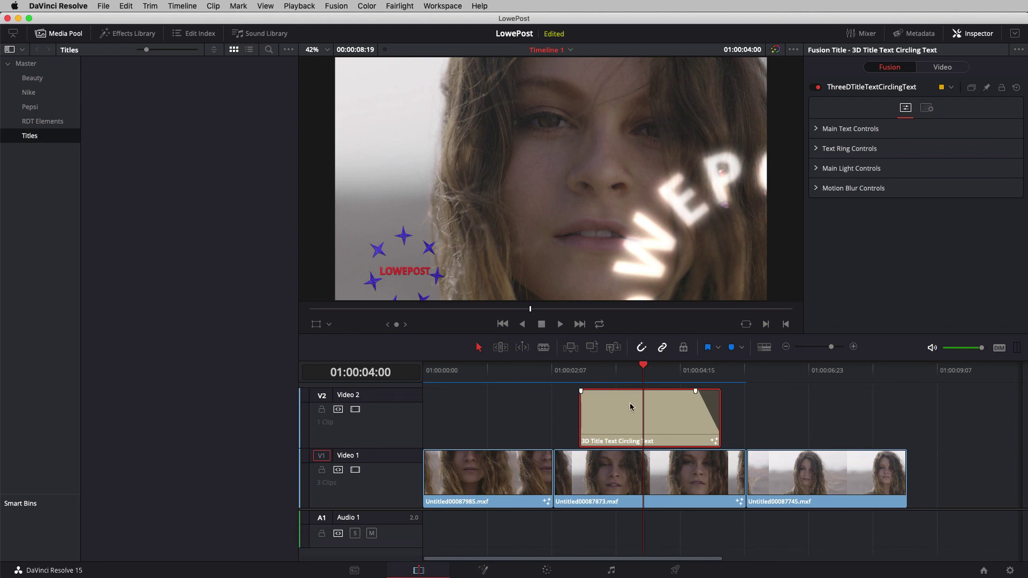
- Store the customised 3D Title Text Circling Text clip in the Titles bin and delete it from Video 2
left_click_drag(640, 415, 184, 212)
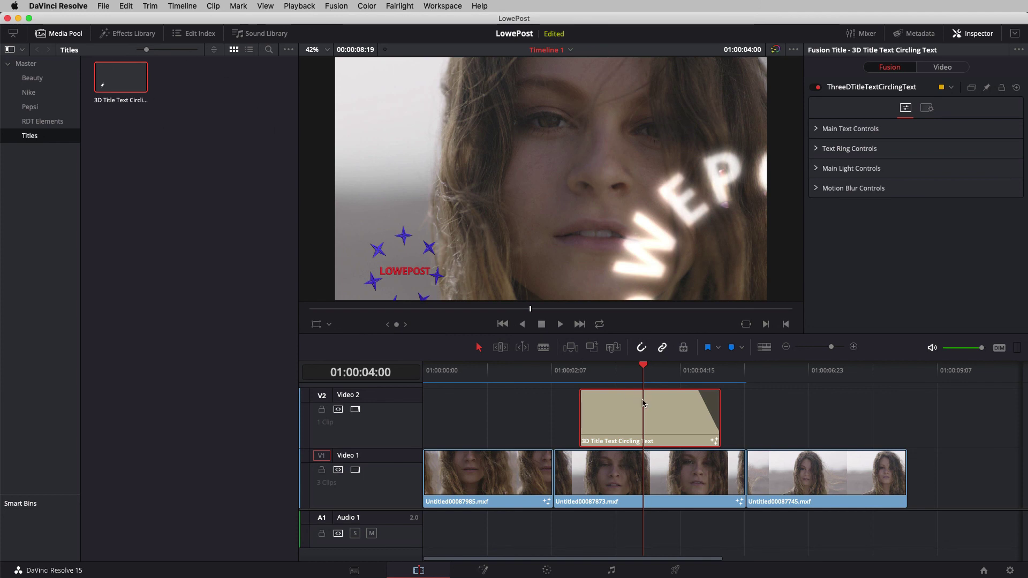
key("Delete")
left_click_drag(654, 377, 613, 380)
- Rearrange Video 1 so that Untitled00087745.mxf comes before Untitled00087873.mxf without gaps
left_click_drag(640, 490, 834, 428)
left_click_drag(814, 469, 621, 470)
left_click_drag(769, 428, 739, 488)
- Place the saved title from the Titles bin on Video 2 above Untitled00087745.mxf and scrub through it
left_click_drag(135, 89, 574, 423)
left_click(593, 372)
left_click_drag(592, 374, 662, 382)
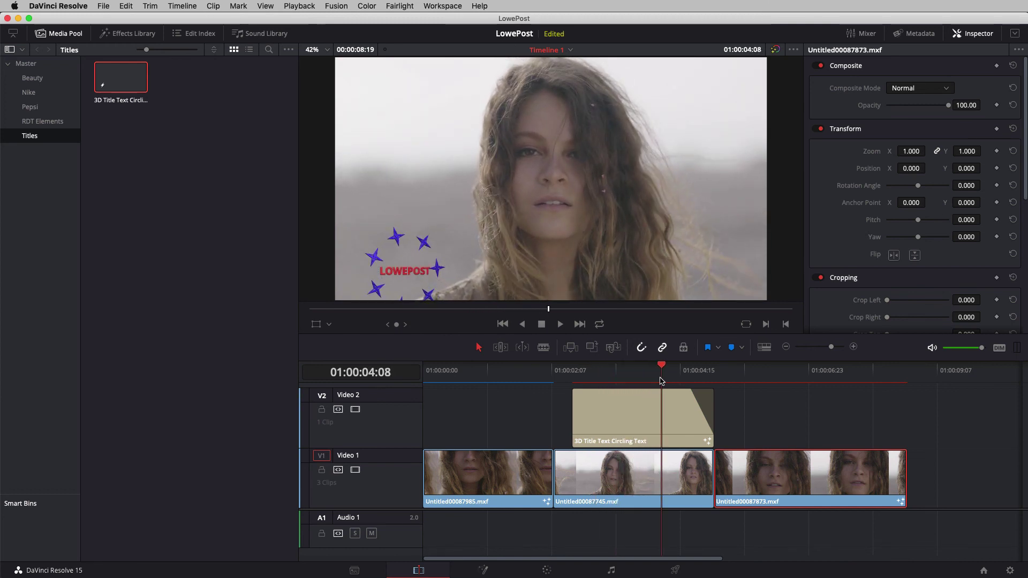